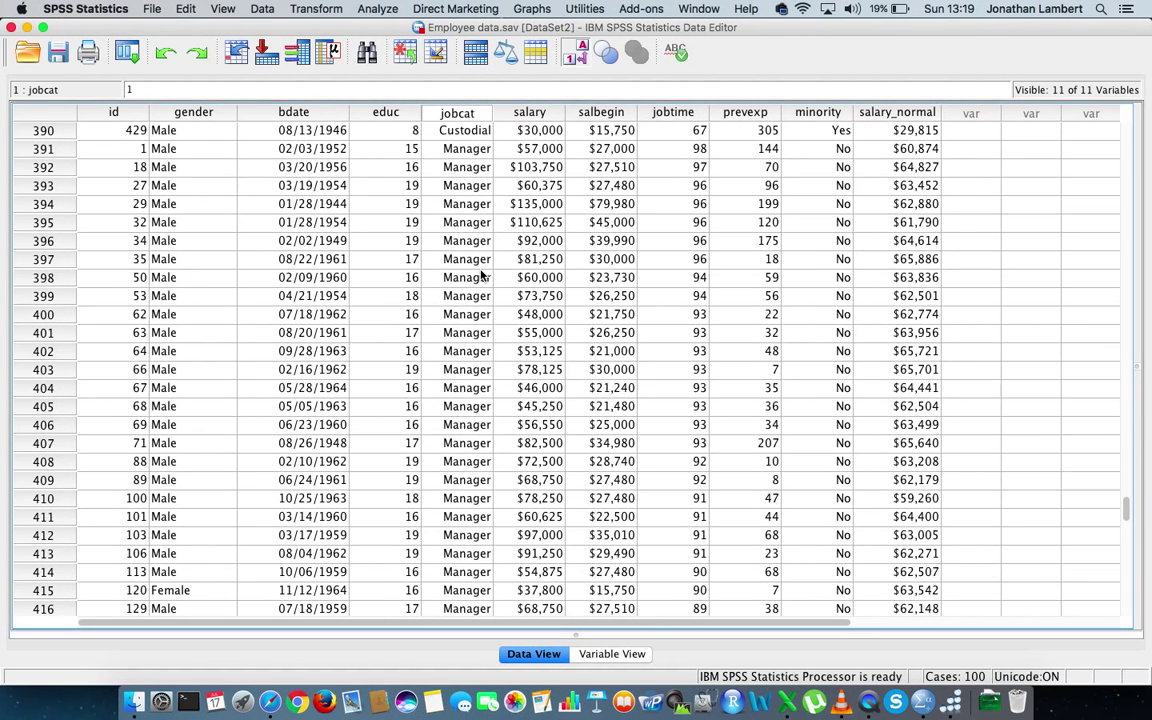
# - Split the file by Employment Category (jobcat) using the Compare groups layout
pyautogui.scroll(15, 481, 275)
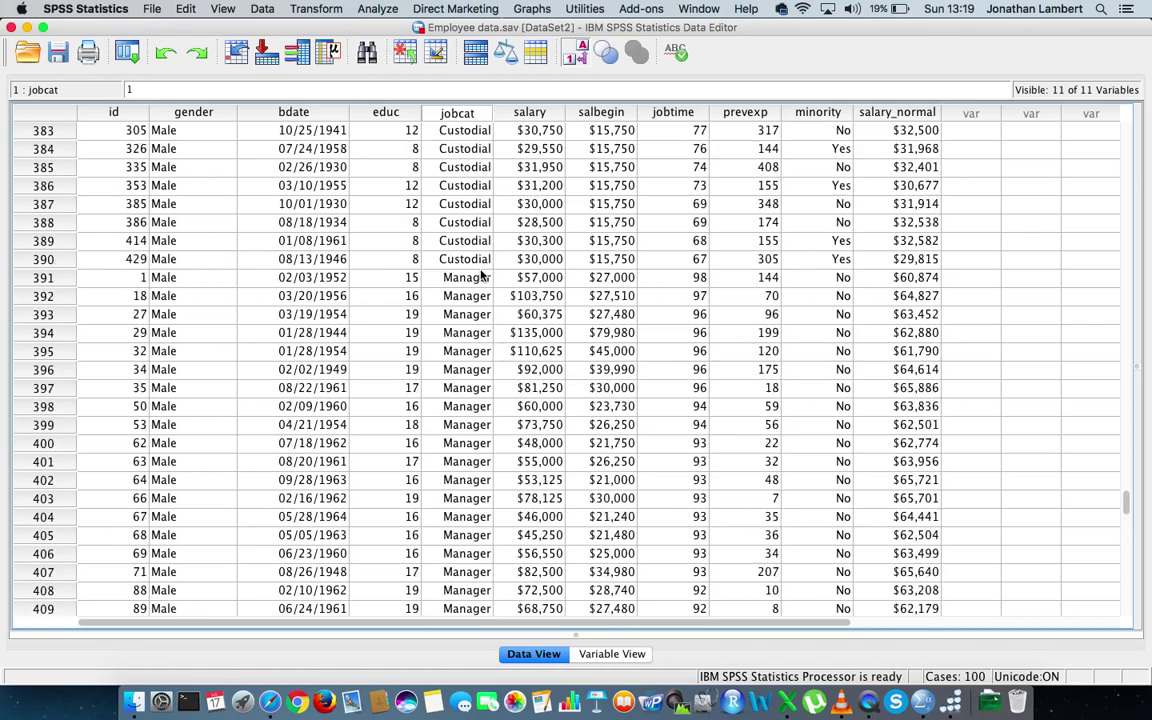
pyautogui.scroll(18, 481, 275)
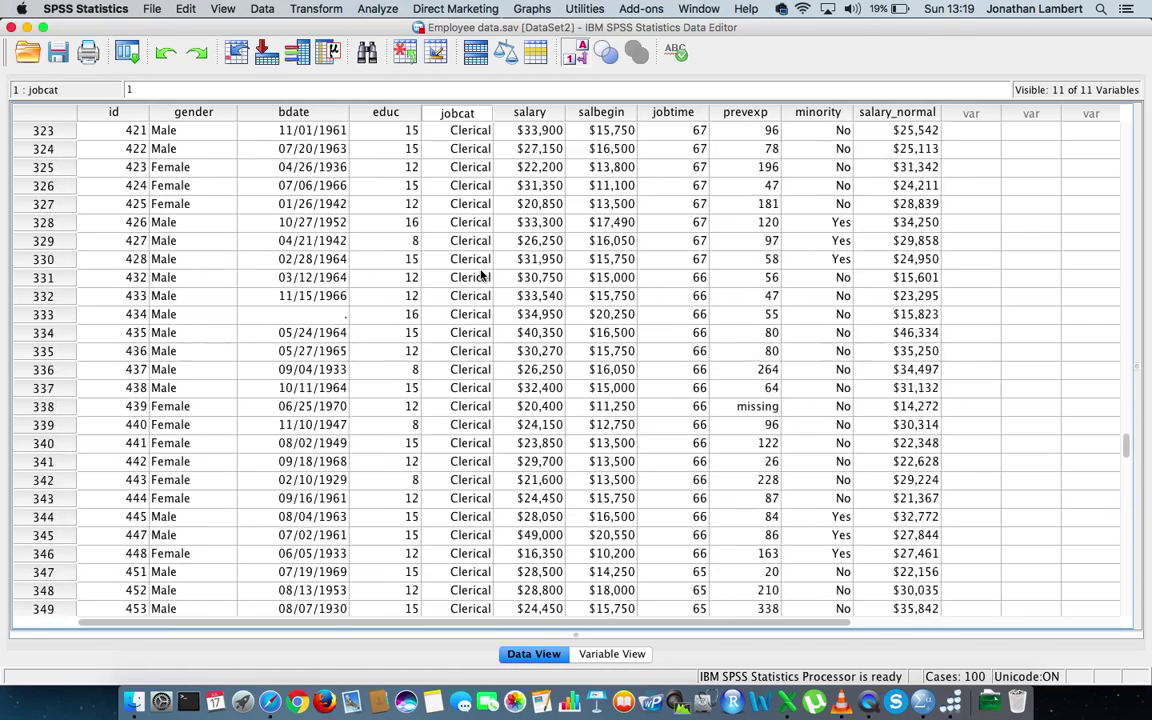
pyautogui.scroll(20, 481, 275)
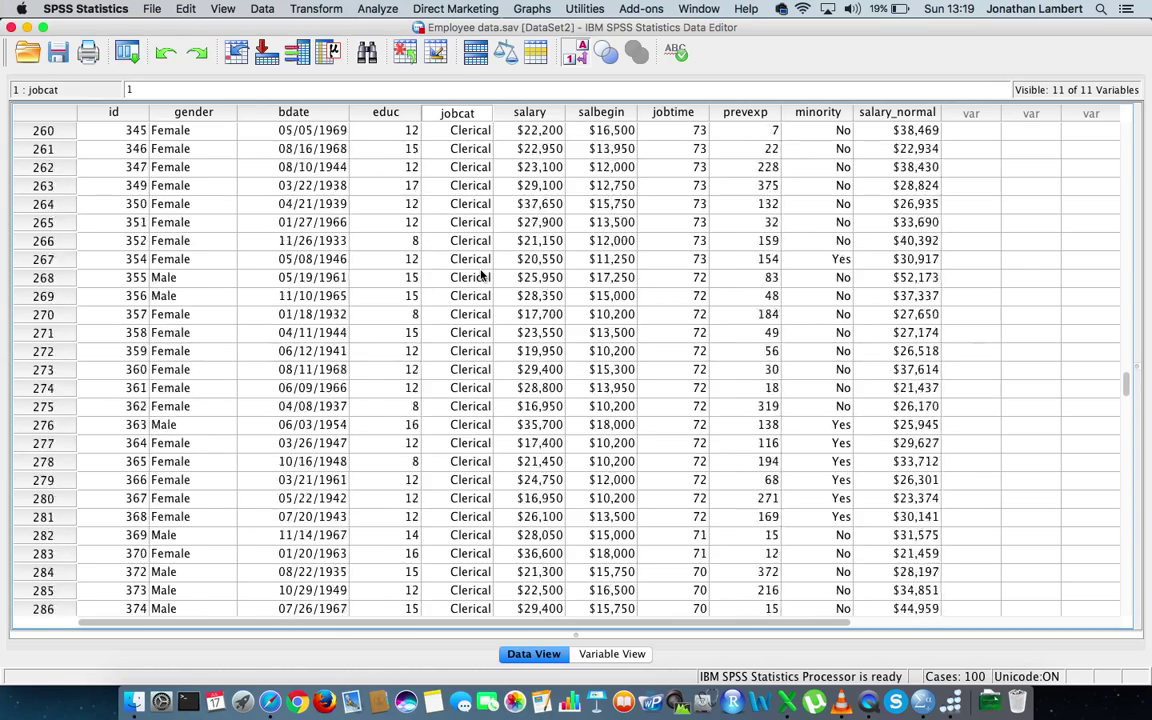
pyautogui.scroll(20, 481, 275)
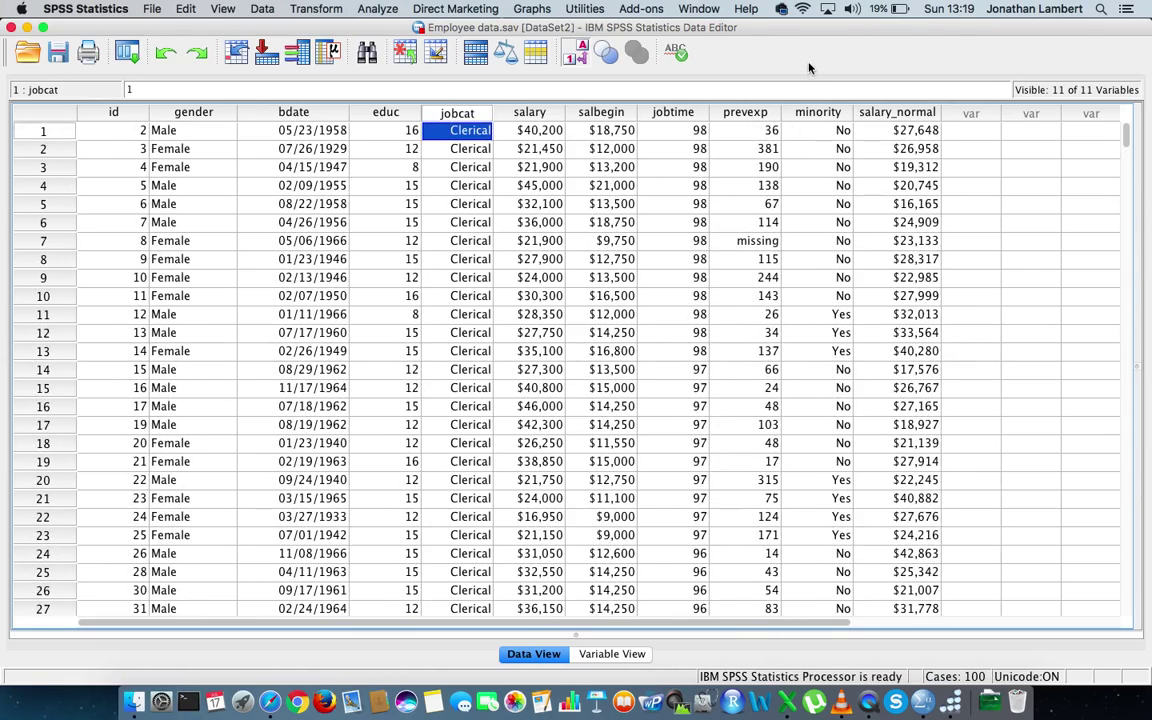
pyautogui.click(972, 149)
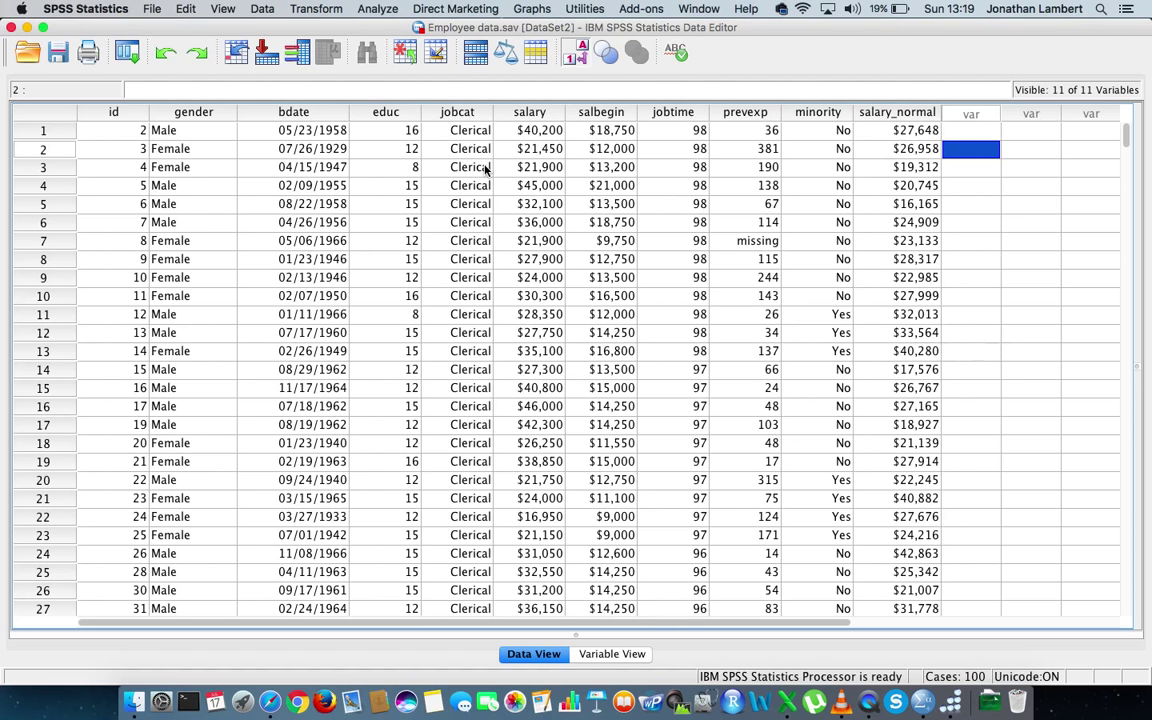
pyautogui.click(265, 12)
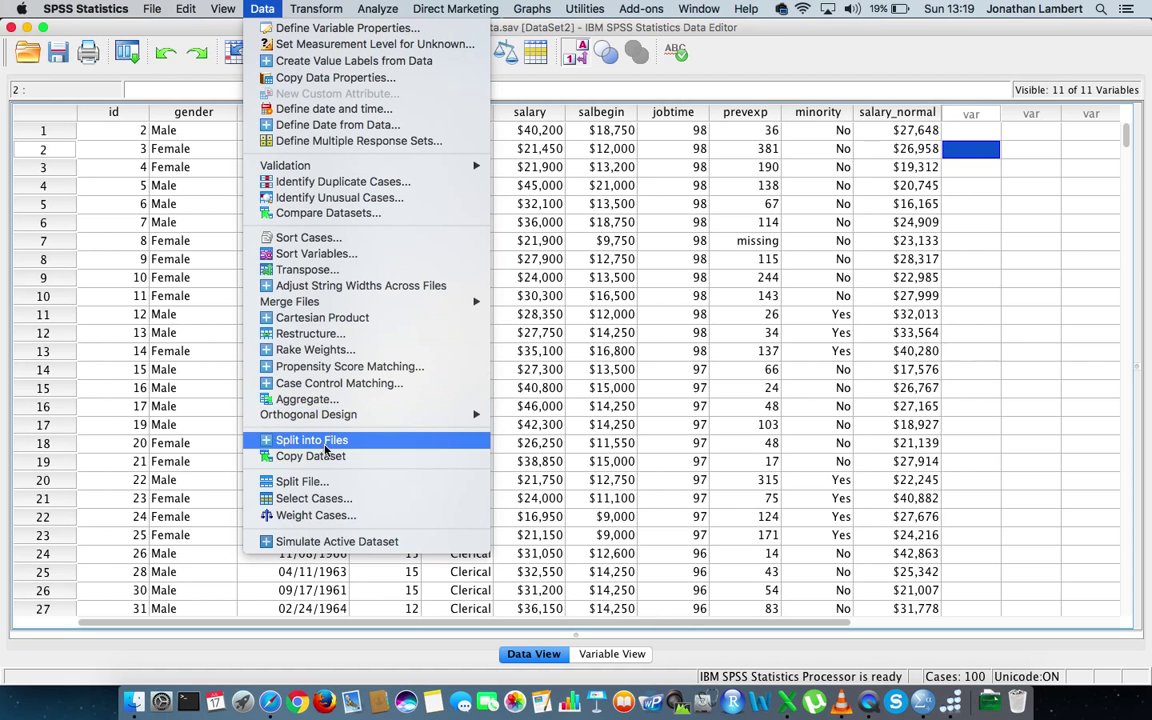
pyautogui.click(300, 482)
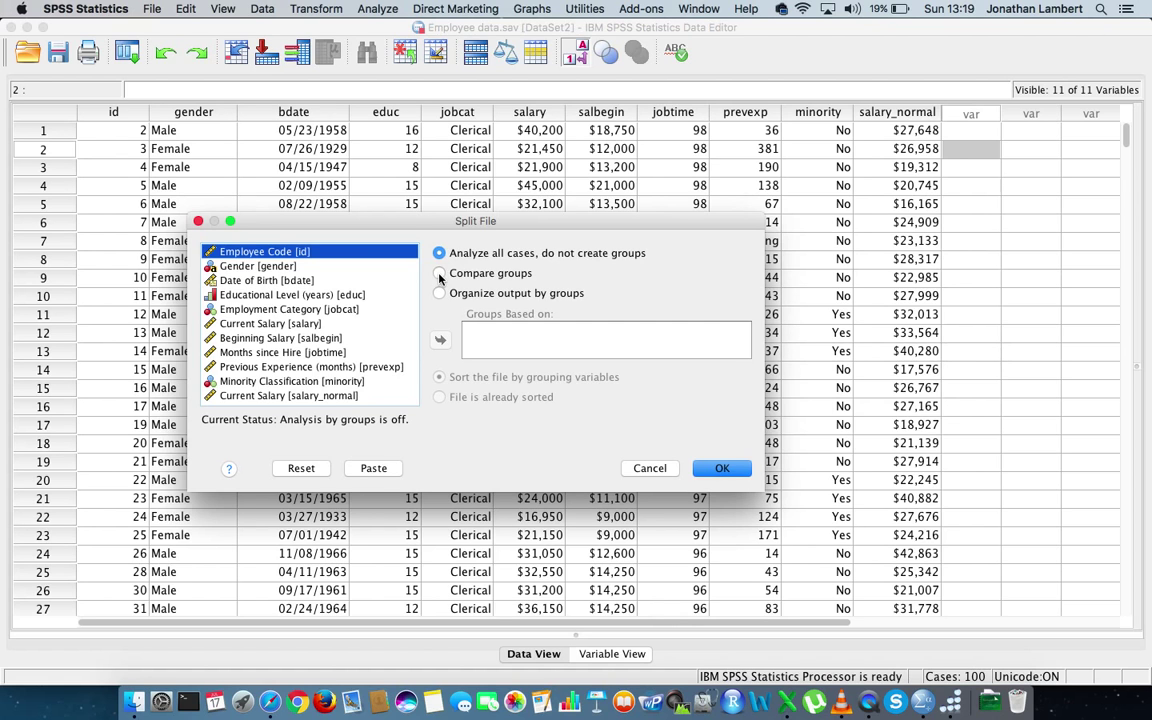
pyautogui.click(439, 274)
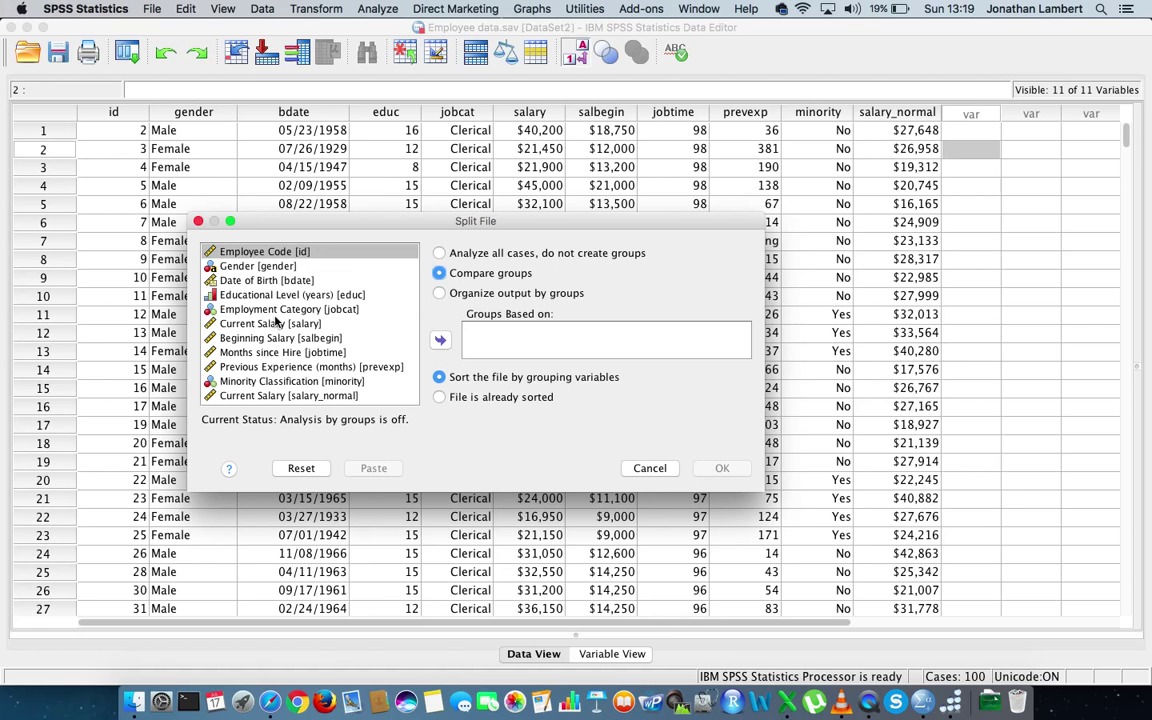
pyautogui.click(284, 312)
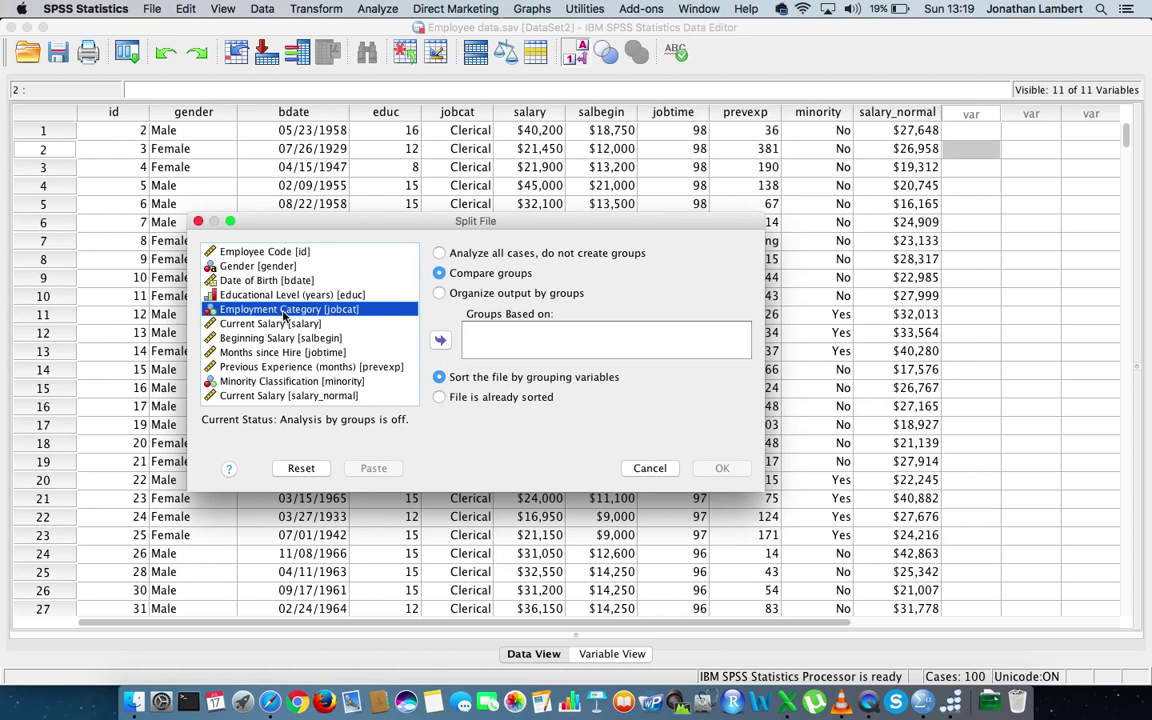
pyautogui.click(440, 341)
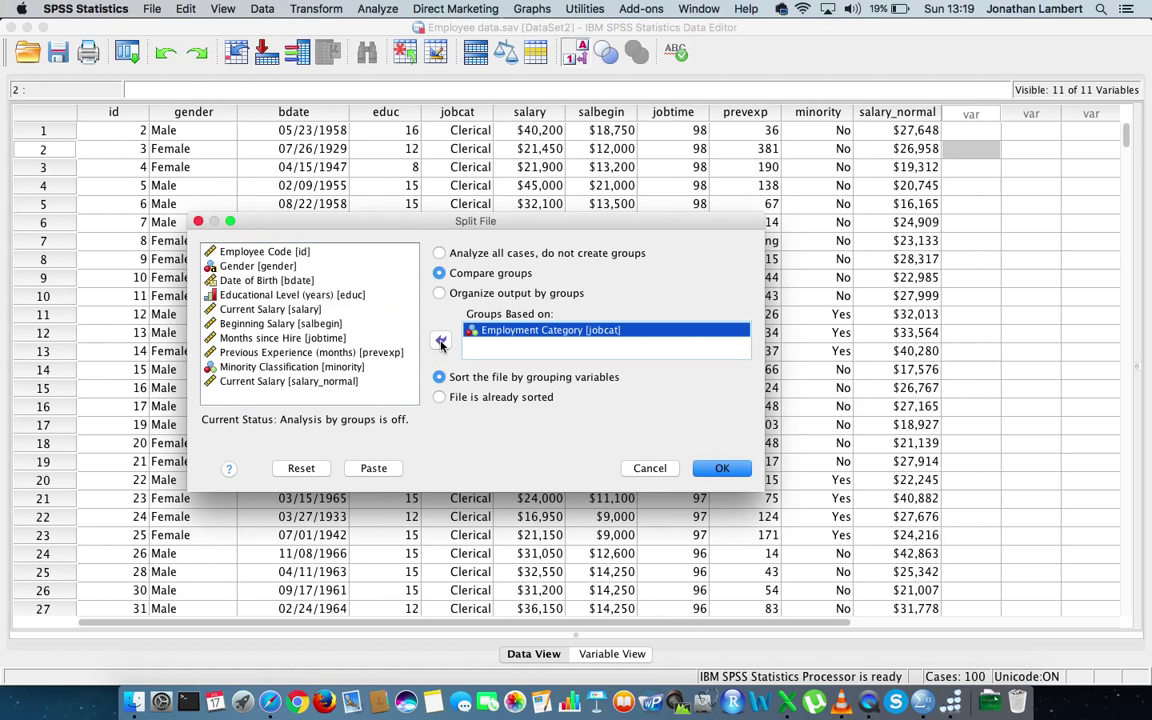
pyautogui.click(725, 467)
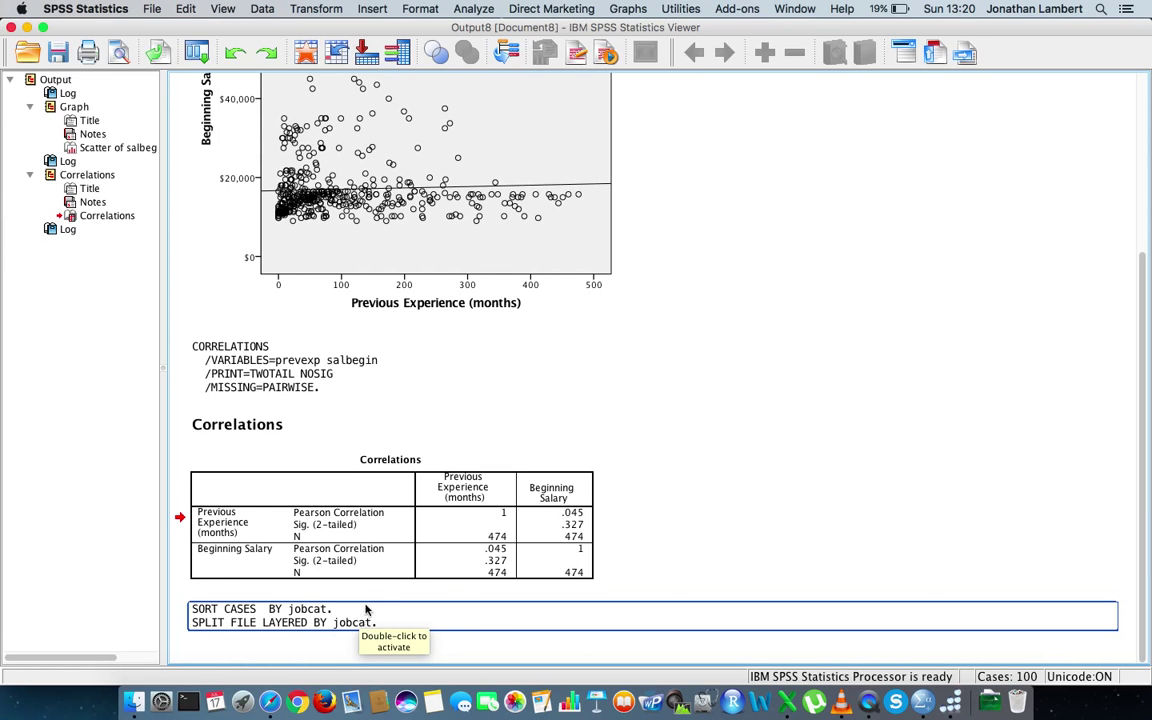
# - Create a Simple Scatter with Beginning Salary on Y and Previous Experience on X
pyautogui.click(620, 480)
pyautogui.click(626, 9)
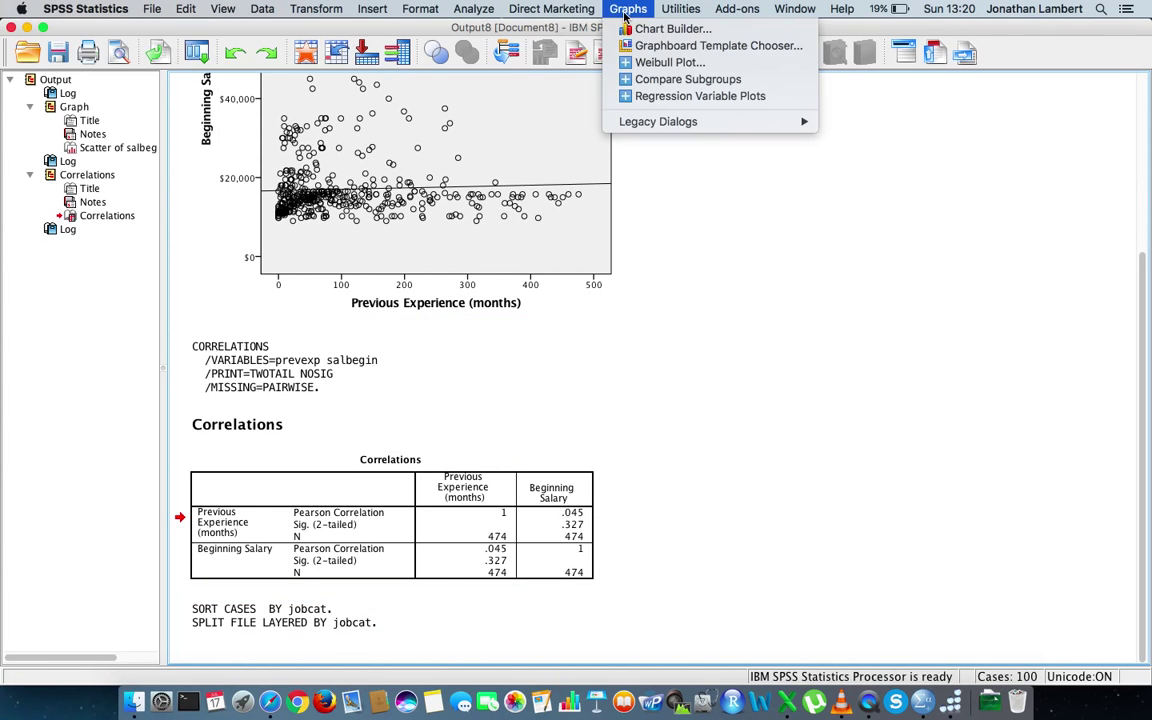
pyautogui.moveTo(717, 121)
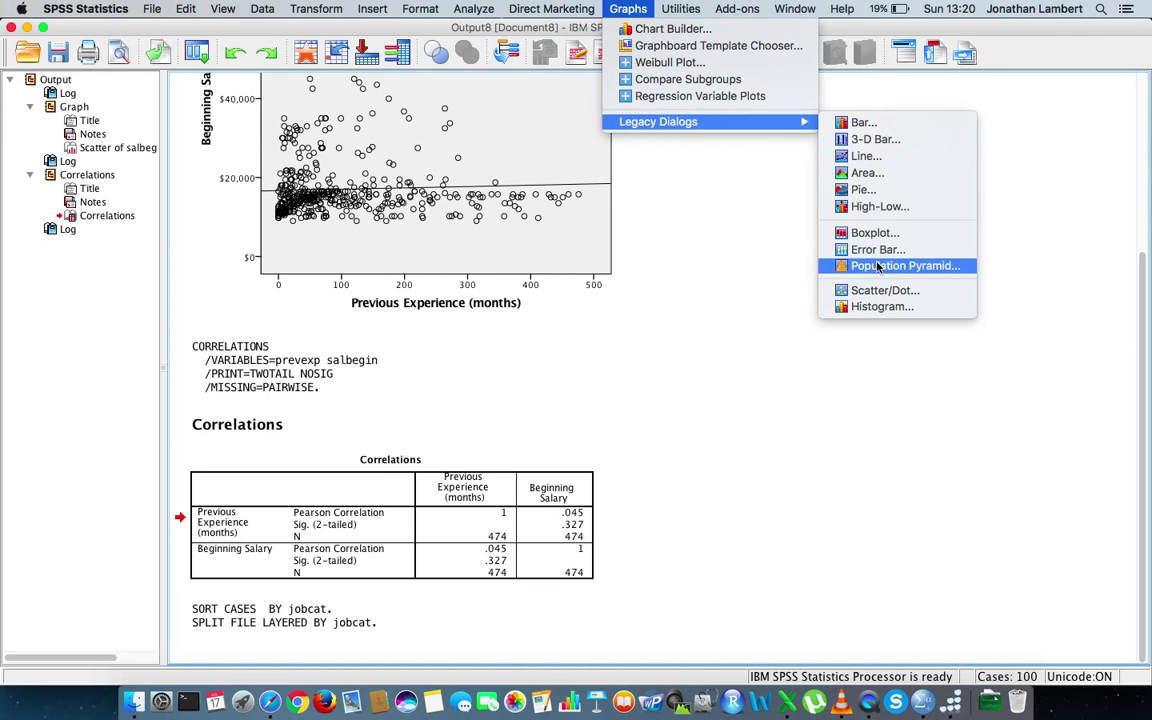
pyautogui.click(868, 290)
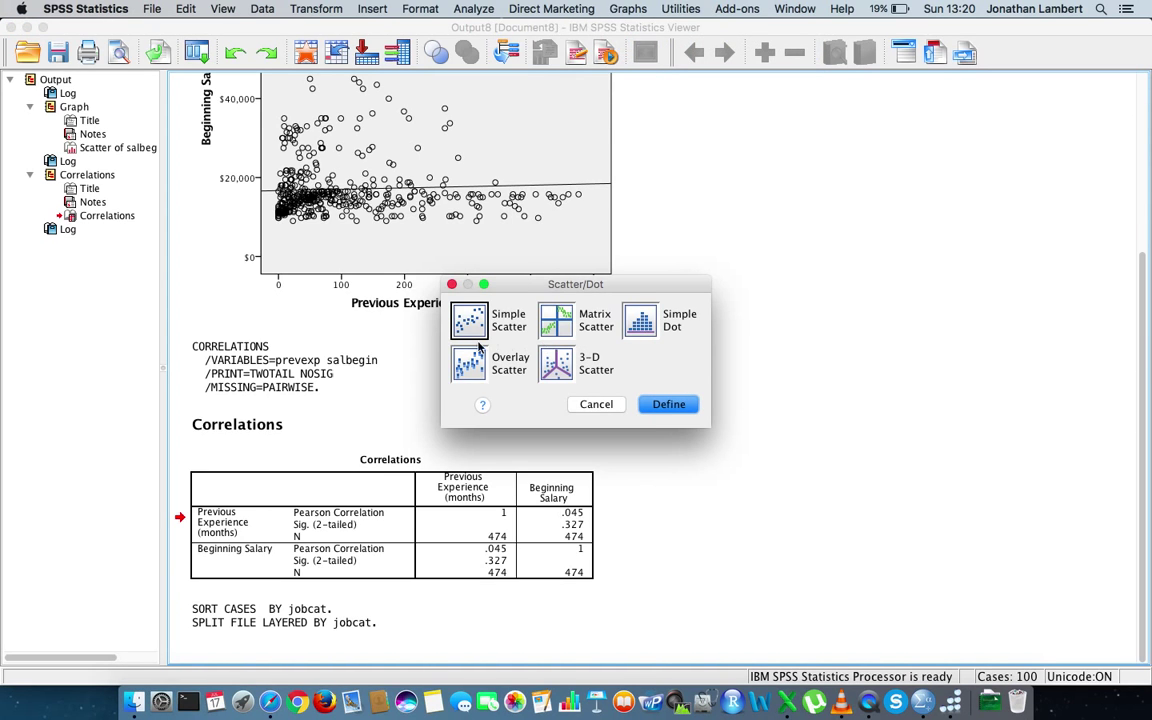
pyautogui.click(668, 404)
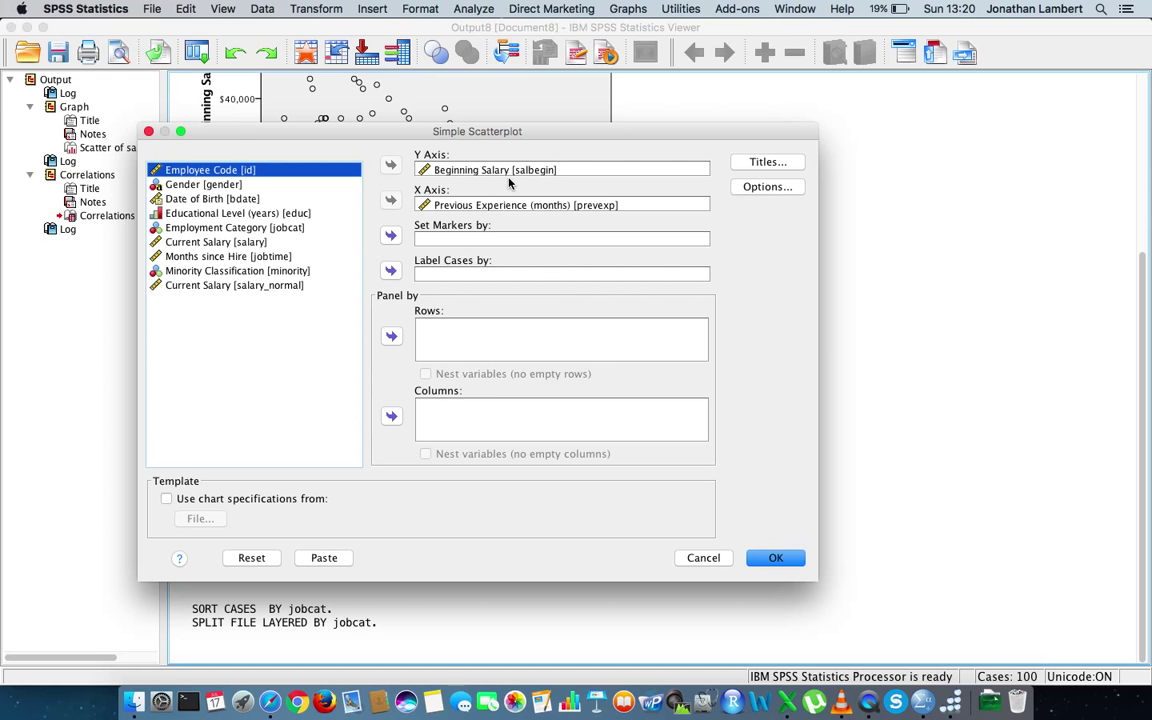
pyautogui.moveTo(540, 140); pyautogui.dragTo(561, 306)
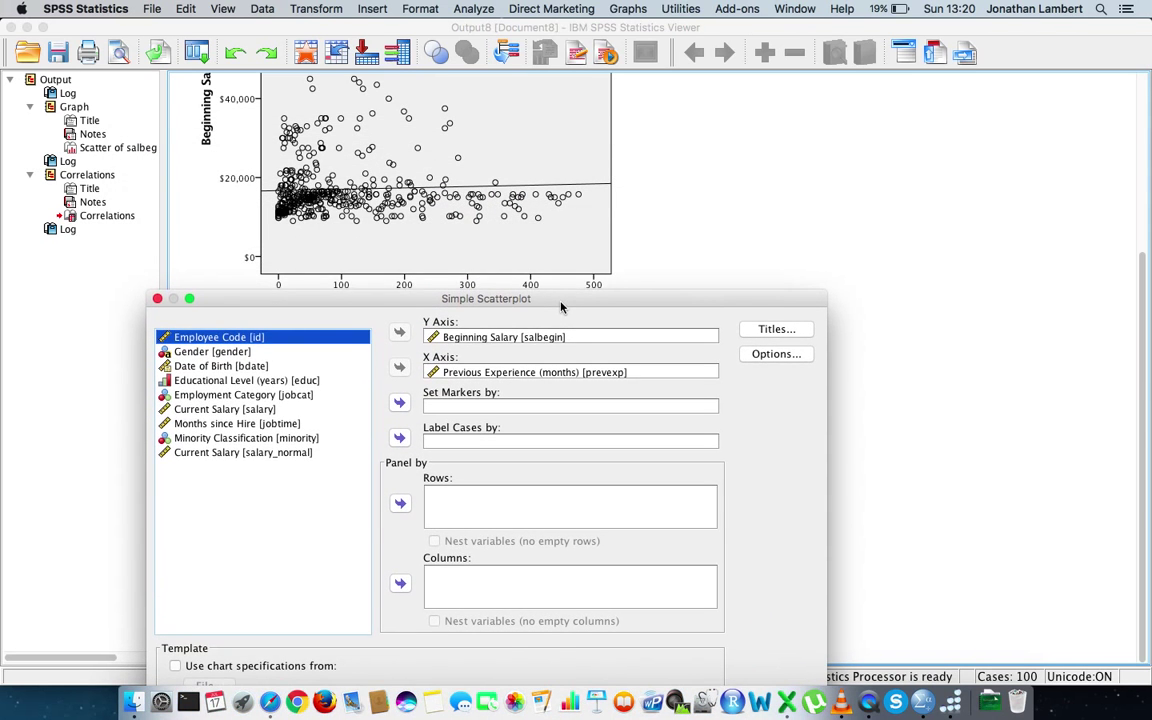
pyautogui.click(484, 205)
pyautogui.click(699, 433)
pyautogui.moveTo(680, 306); pyautogui.dragTo(769, 126)
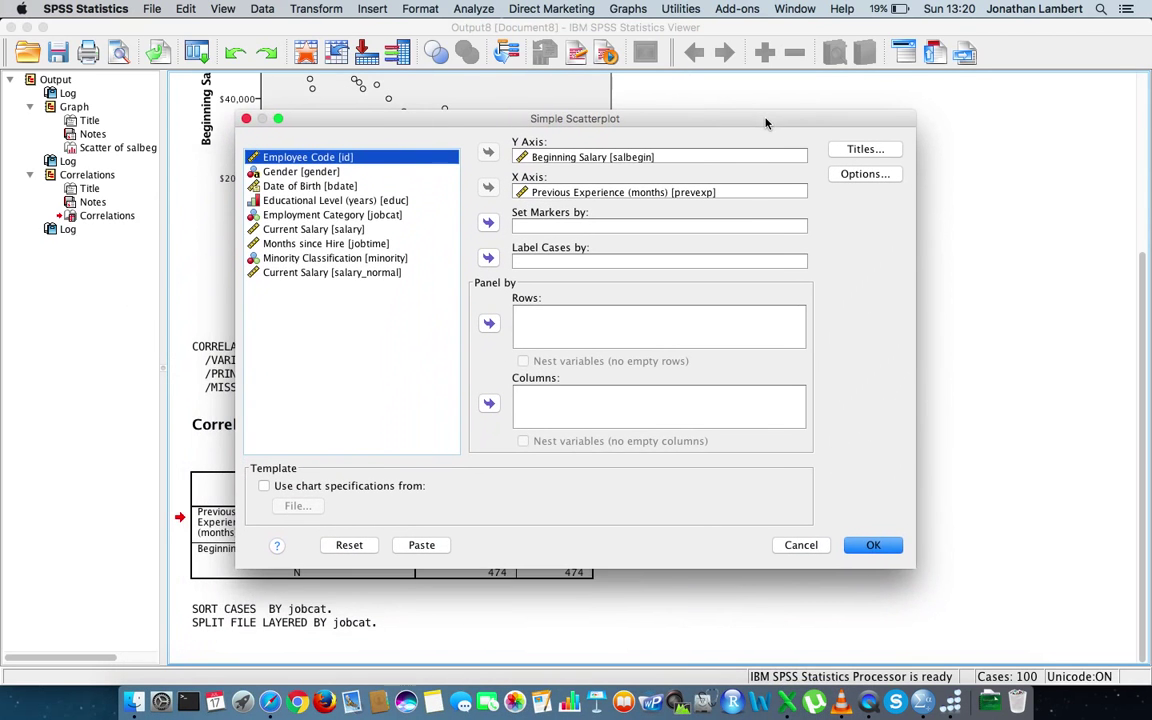
pyautogui.click(873, 546)
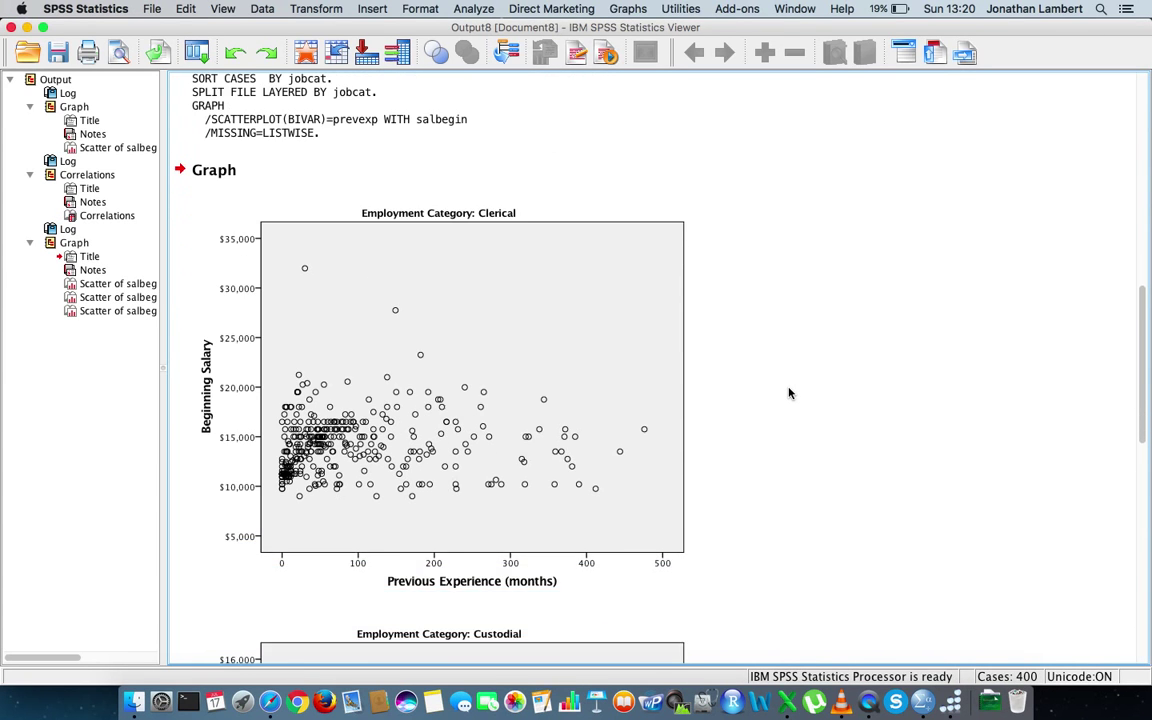
pyautogui.scroll(-10, 789, 393)
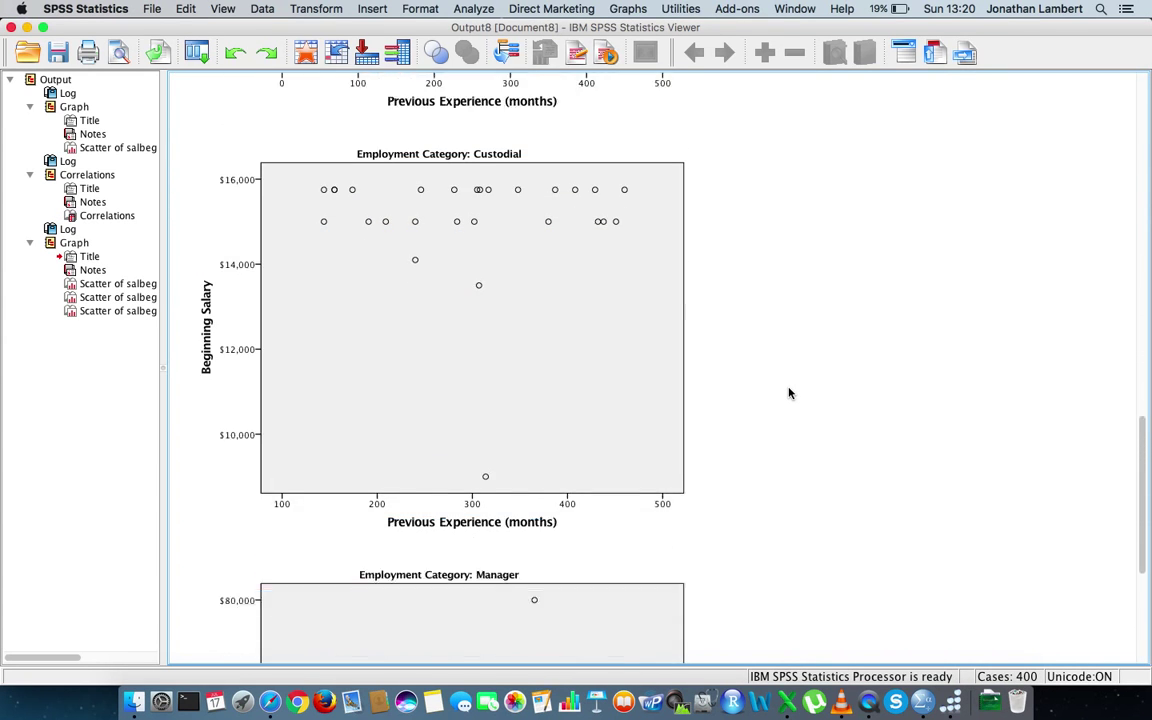
pyautogui.scroll(10, 789, 393)
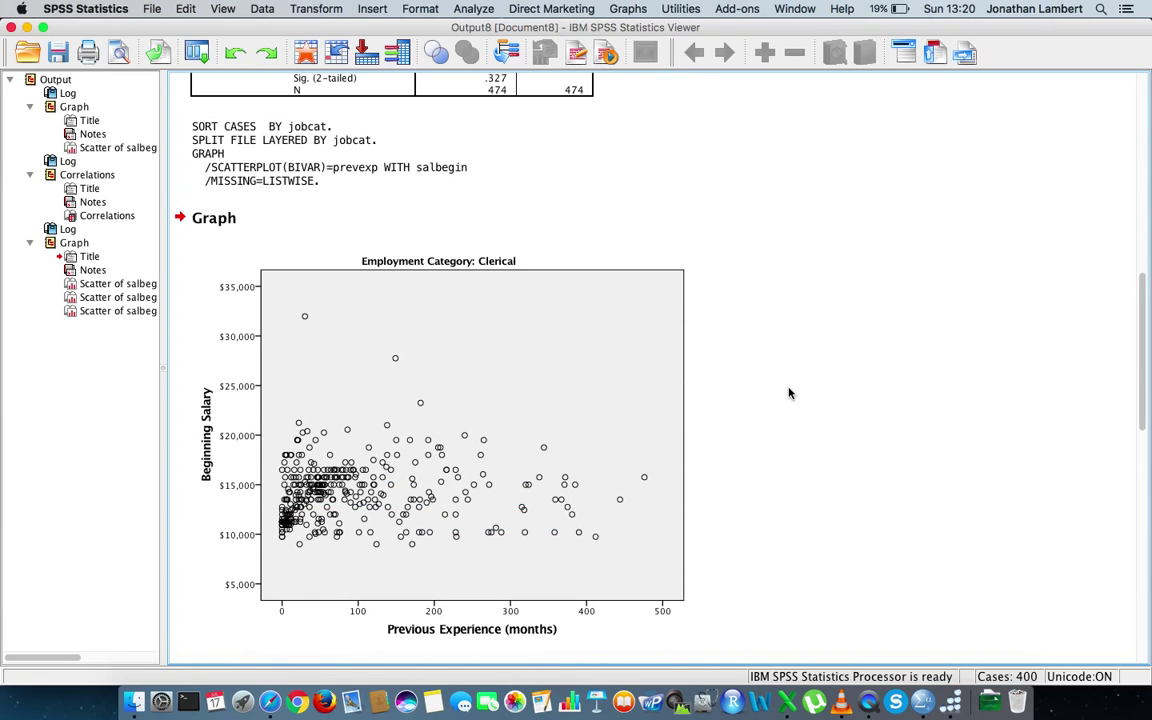
pyautogui.click(558, 320)
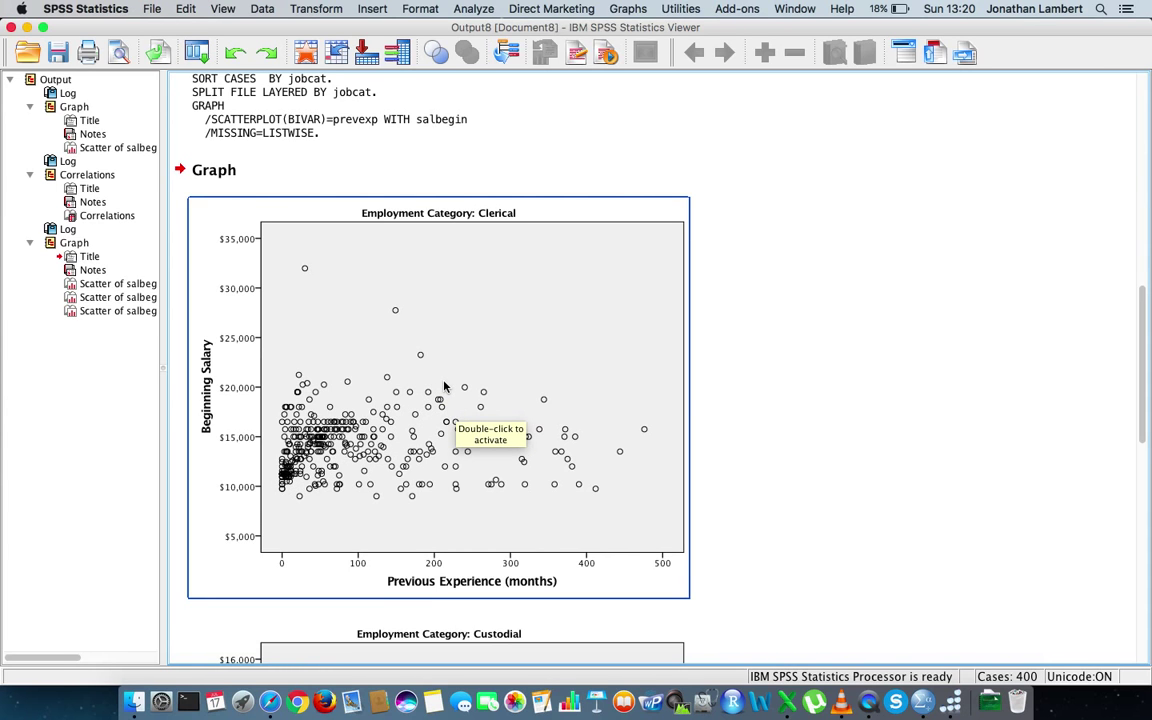
# - Add a Total linear fit line to the Clerical chart without its label (R² Linear = 0.006)
pyautogui.doubleClick(445, 386)
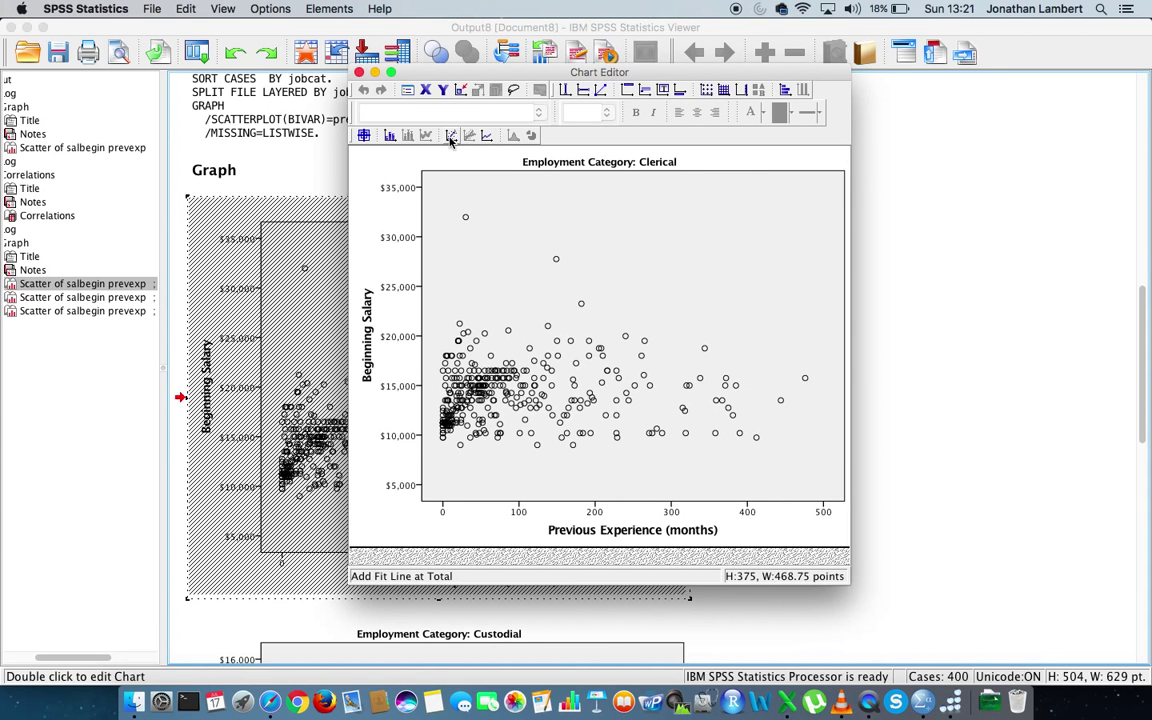
pyautogui.click(450, 137)
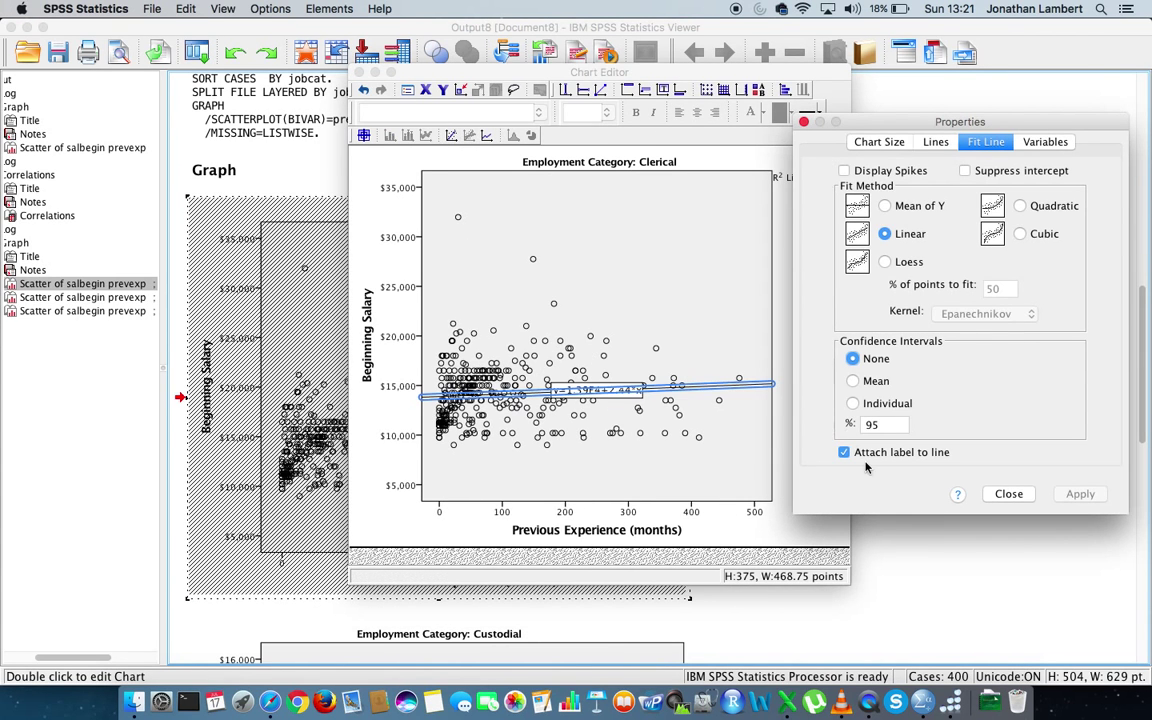
pyautogui.click(905, 451)
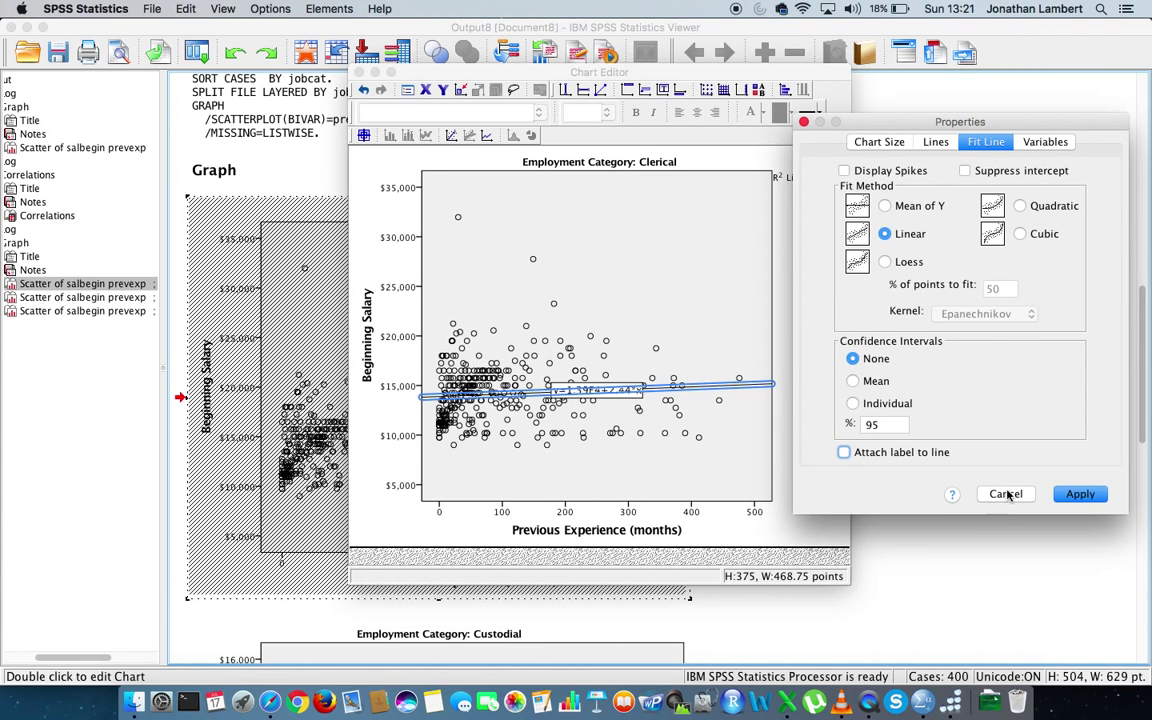
pyautogui.click(1076, 494)
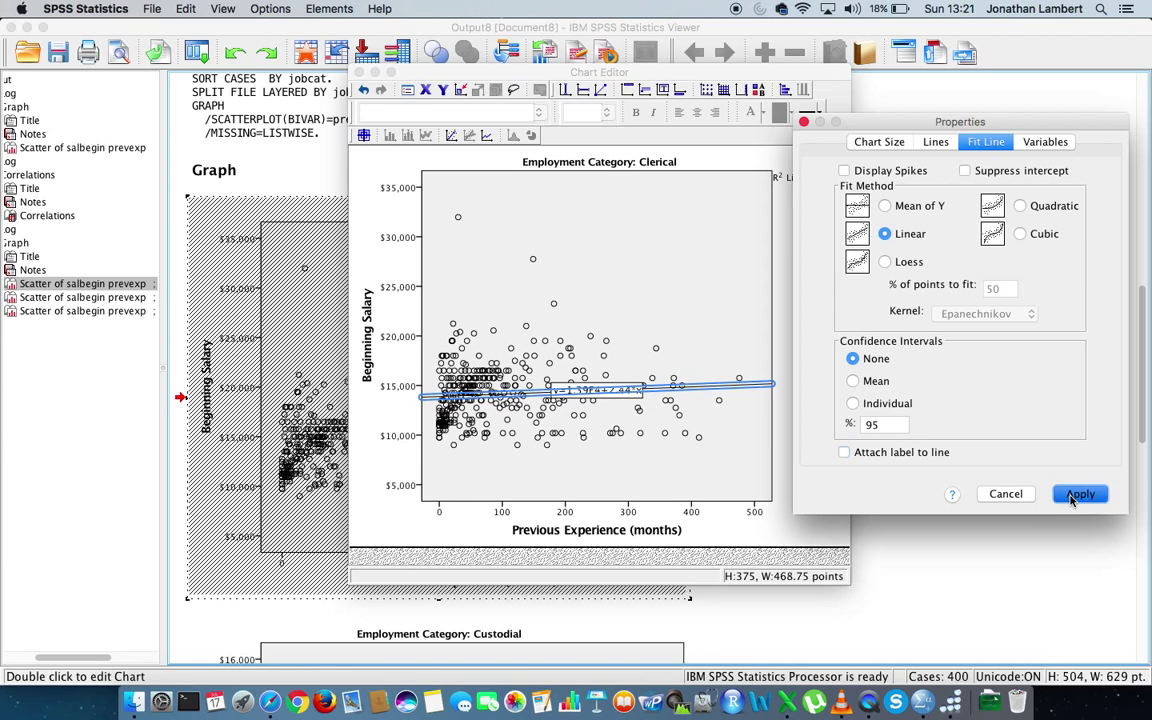
pyautogui.click(804, 123)
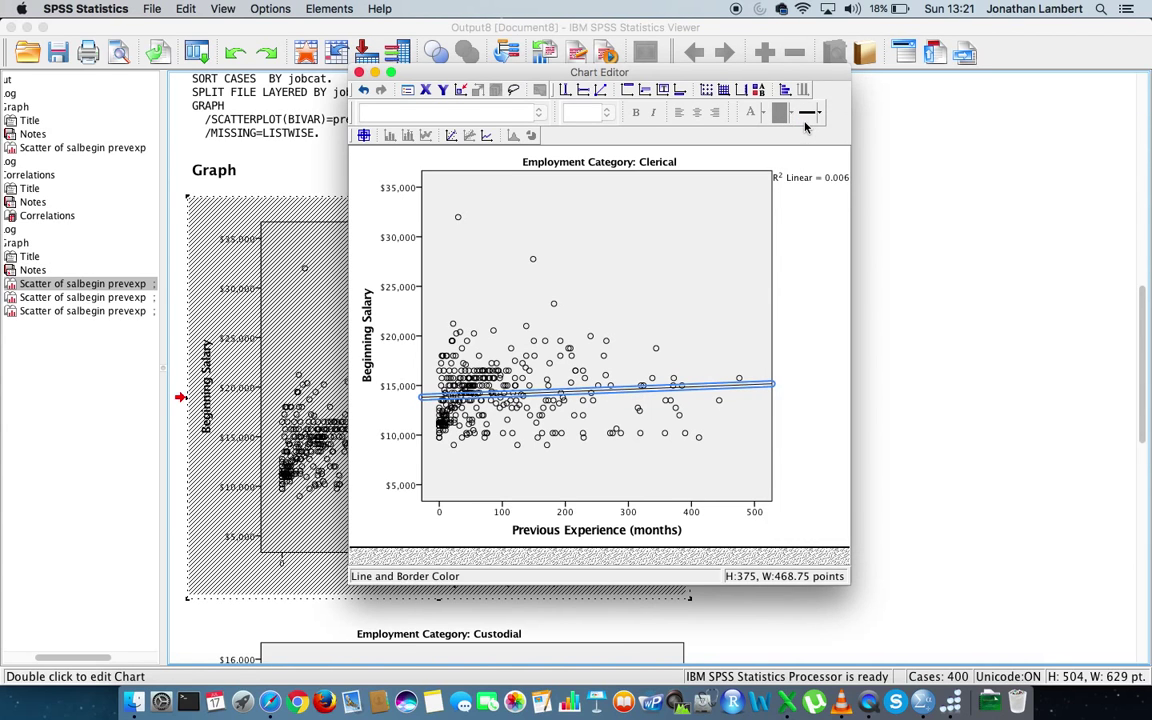
pyautogui.click(361, 74)
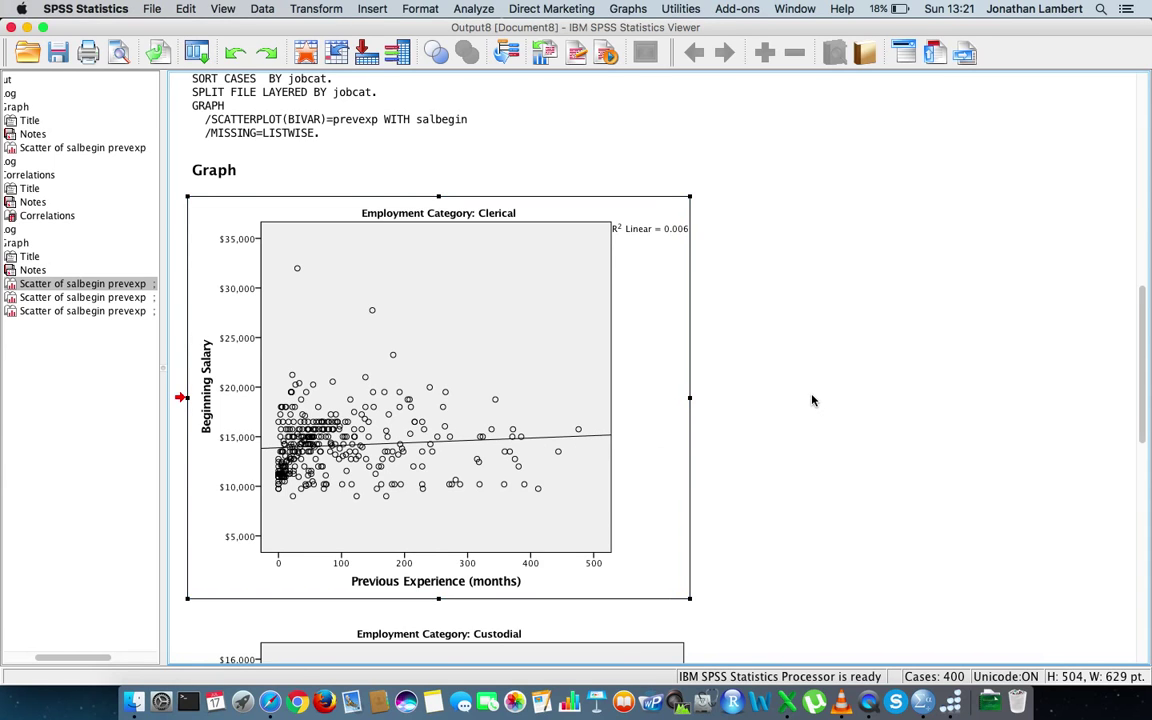
pyautogui.scroll(-1, 812, 400)
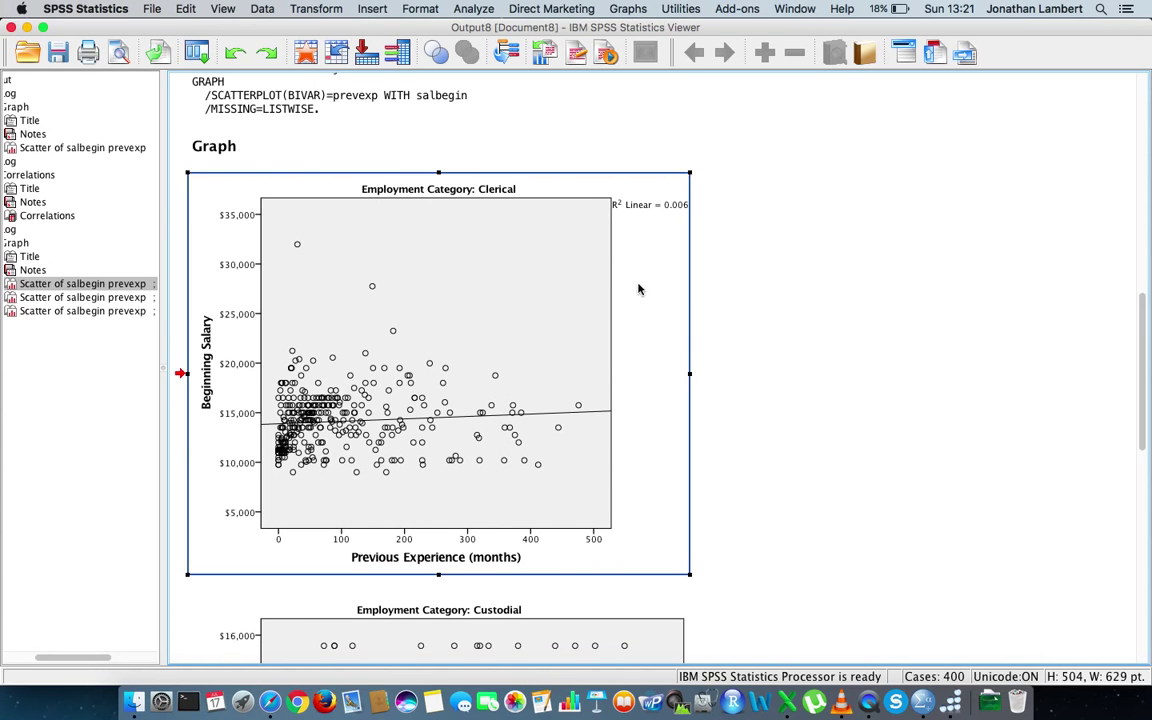
pyautogui.scroll(-10, 802, 274)
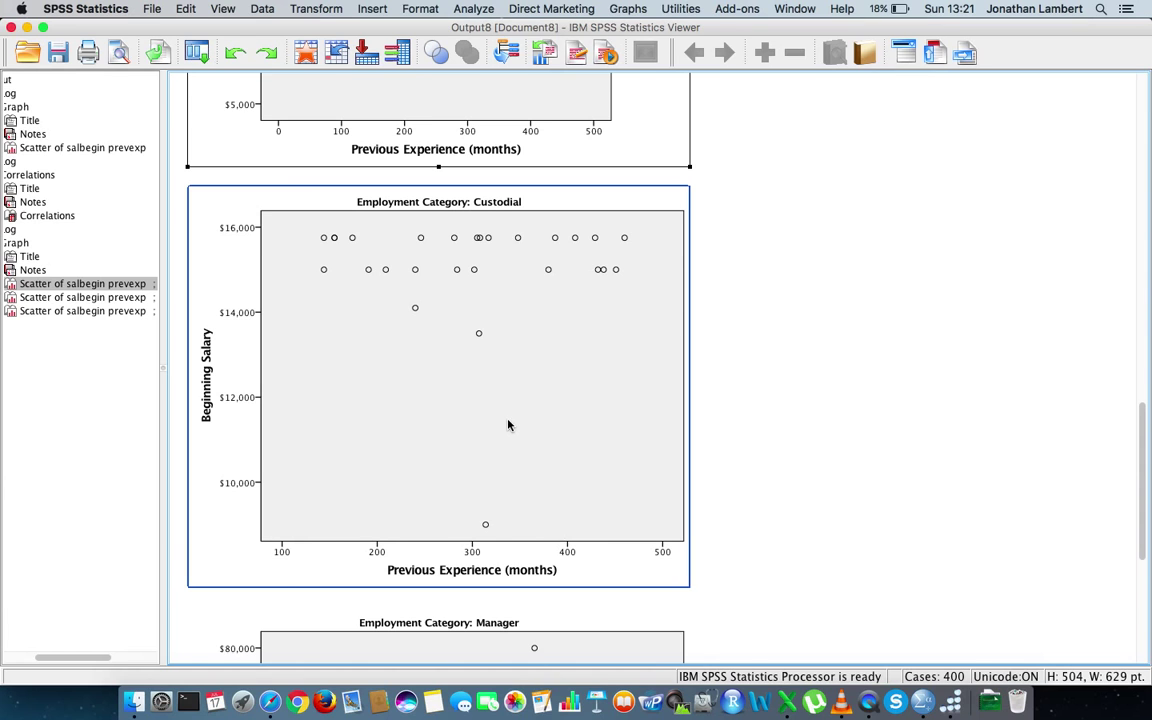
# - Add an unlabelled Total linear fit line to the Custodial chart (R² Linear = 7.800E-4)
pyautogui.doubleClick(486, 335)
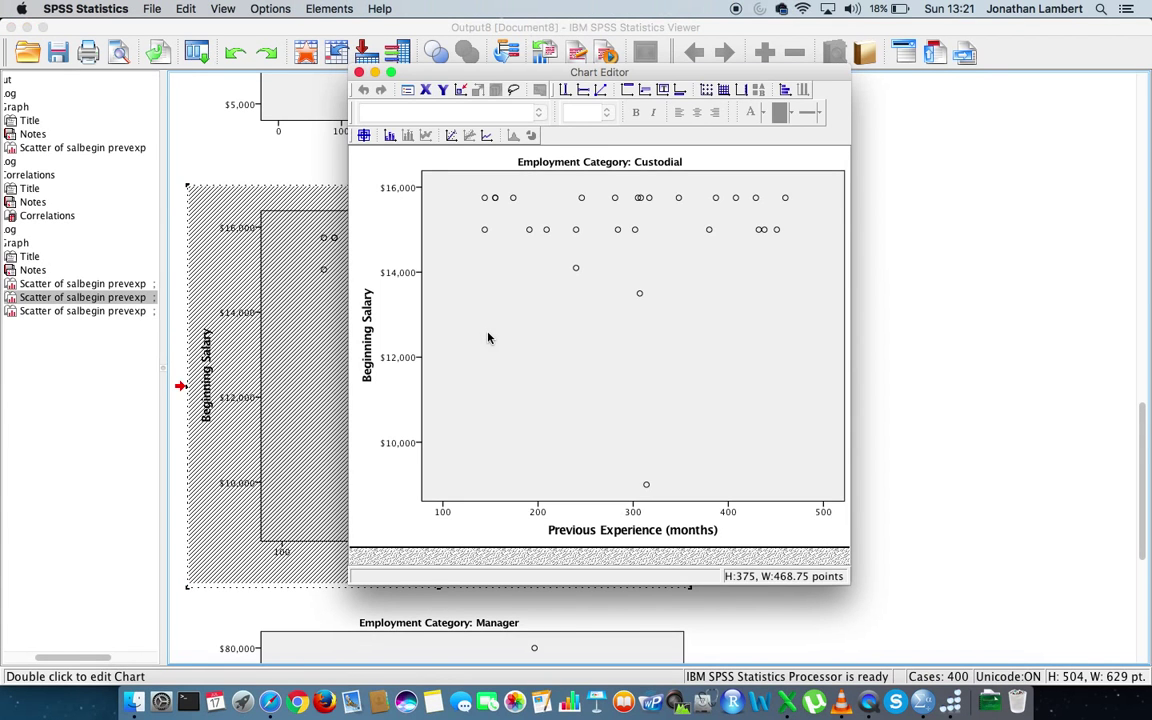
pyautogui.click(452, 136)
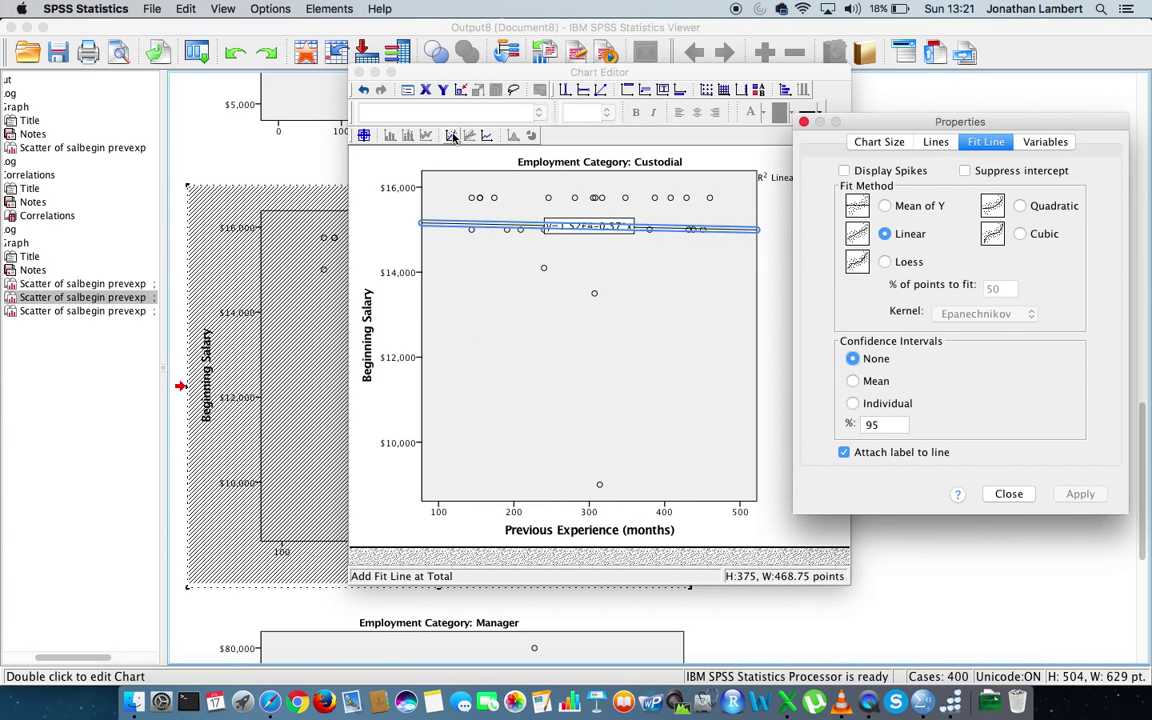
pyautogui.click(844, 452)
pyautogui.click(1069, 495)
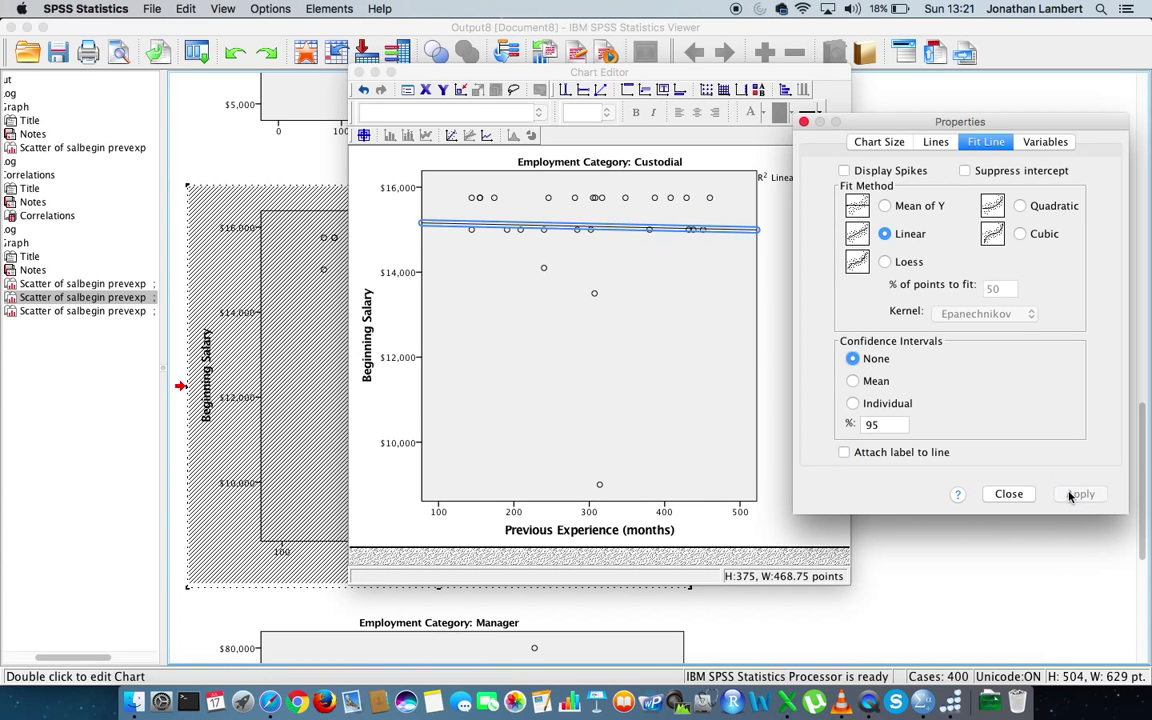
pyautogui.click(804, 122)
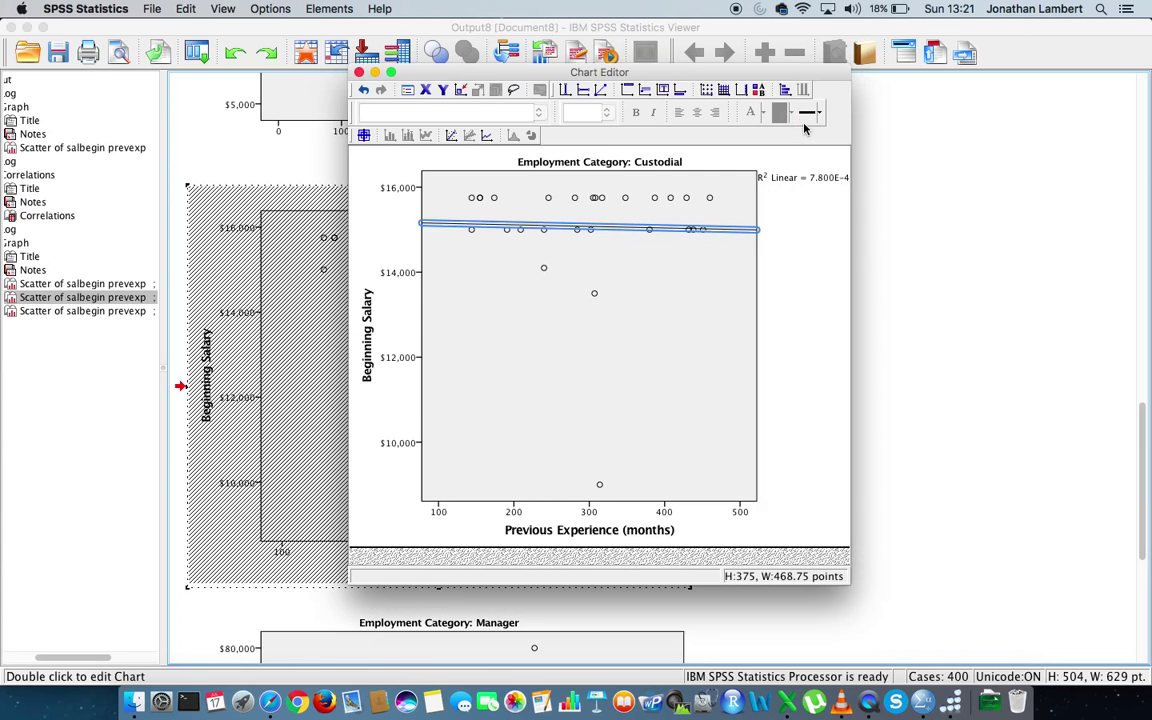
pyautogui.click(360, 73)
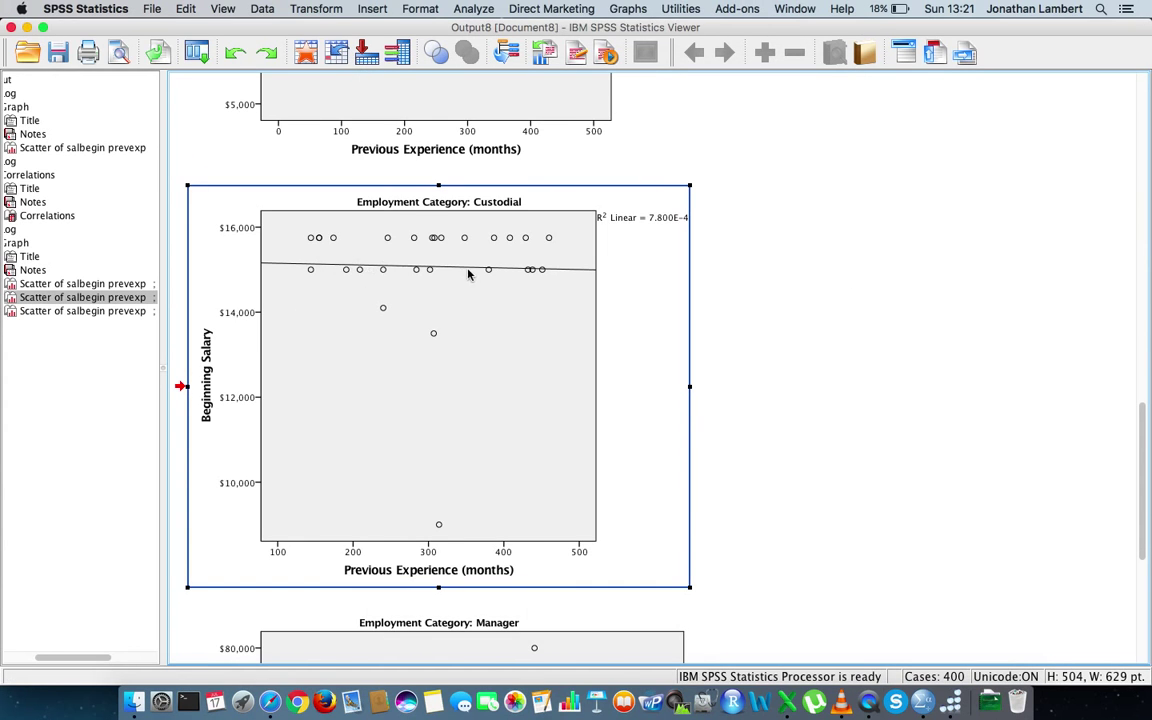
pyautogui.click(794, 298)
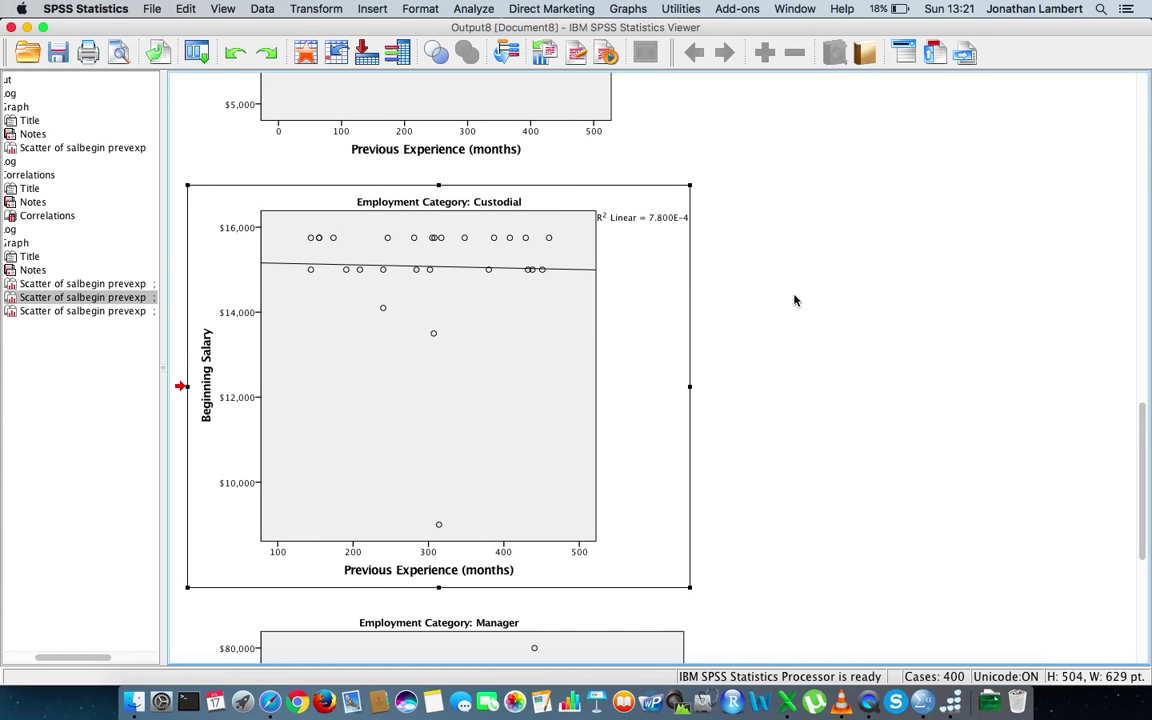
pyautogui.scroll(-8, 795, 300)
# - Fit an unlabelled Total linear line to the Manager chart, giving R² Linear = 0.229
pyautogui.click(439, 385)
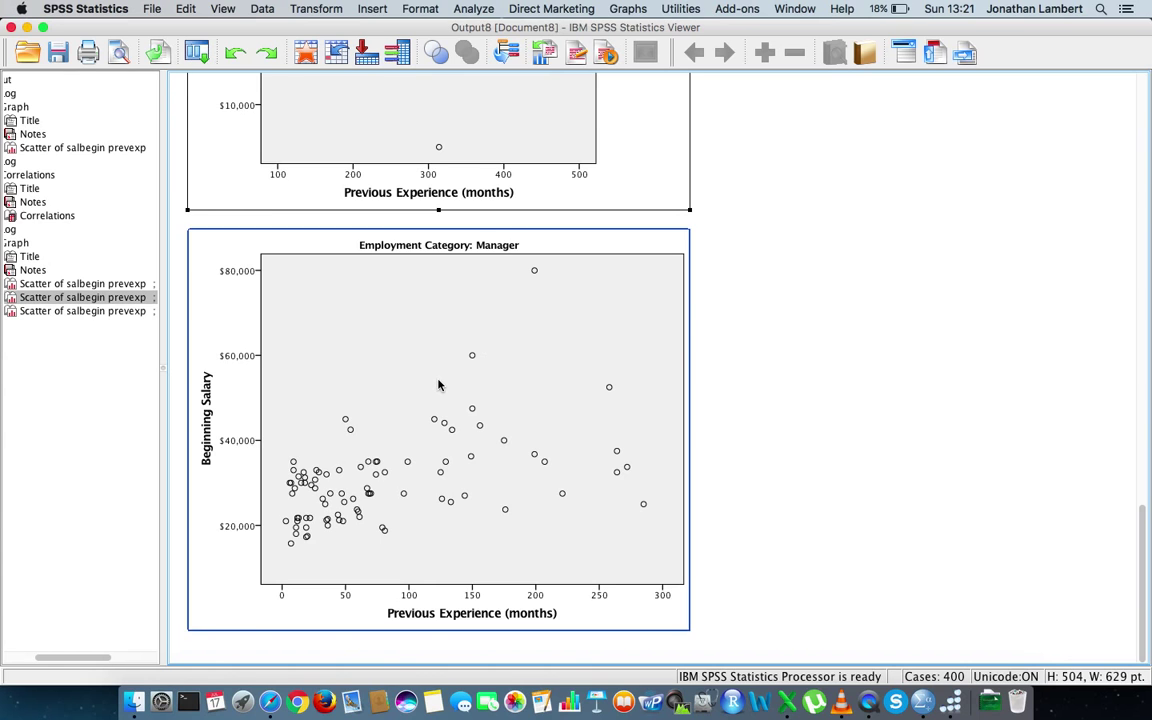
pyautogui.doubleClick(439, 385)
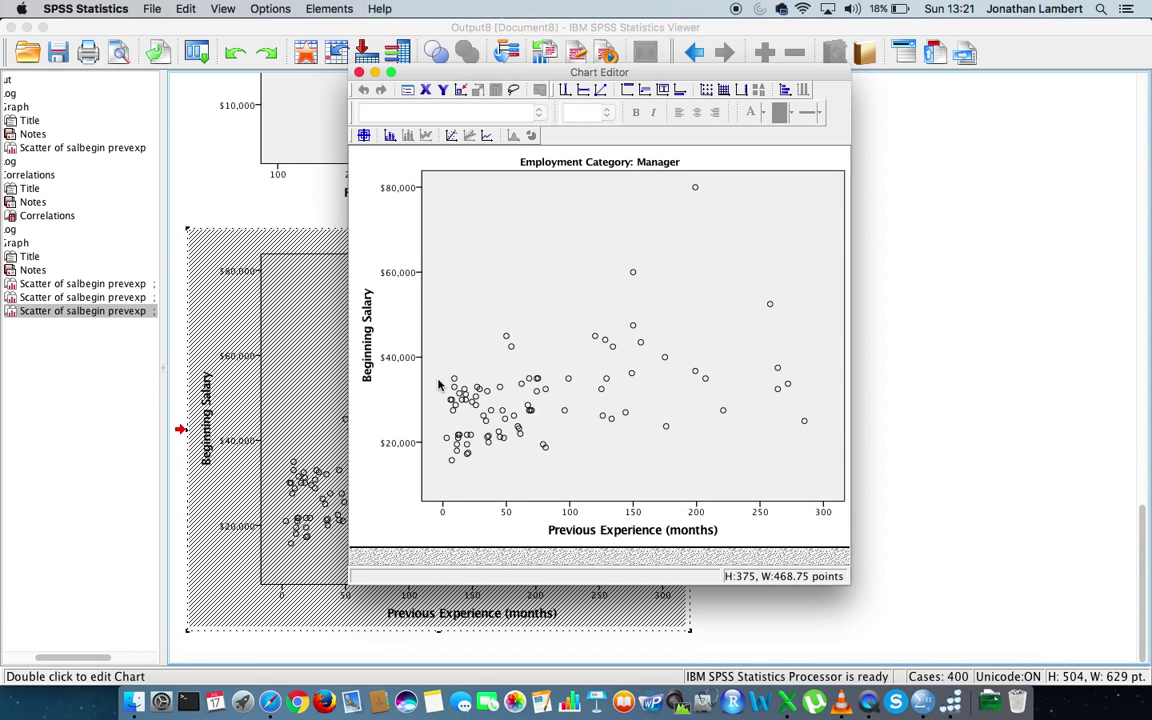
pyautogui.click(451, 136)
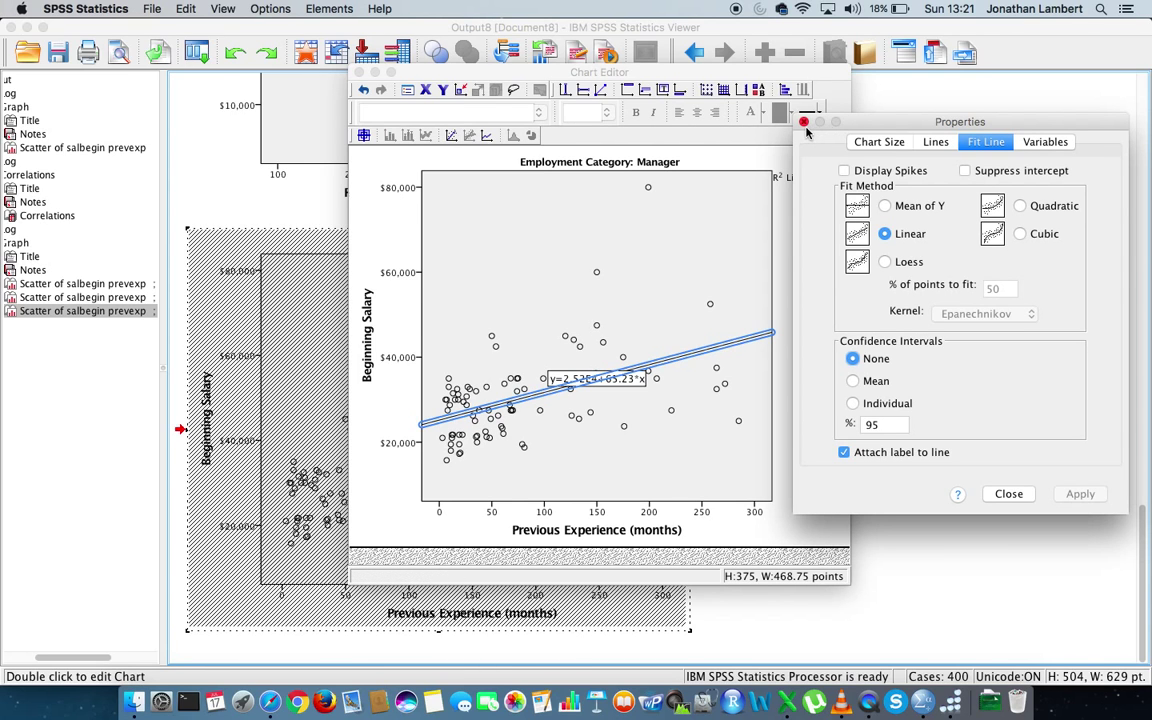
pyautogui.click(845, 453)
pyautogui.click(1077, 493)
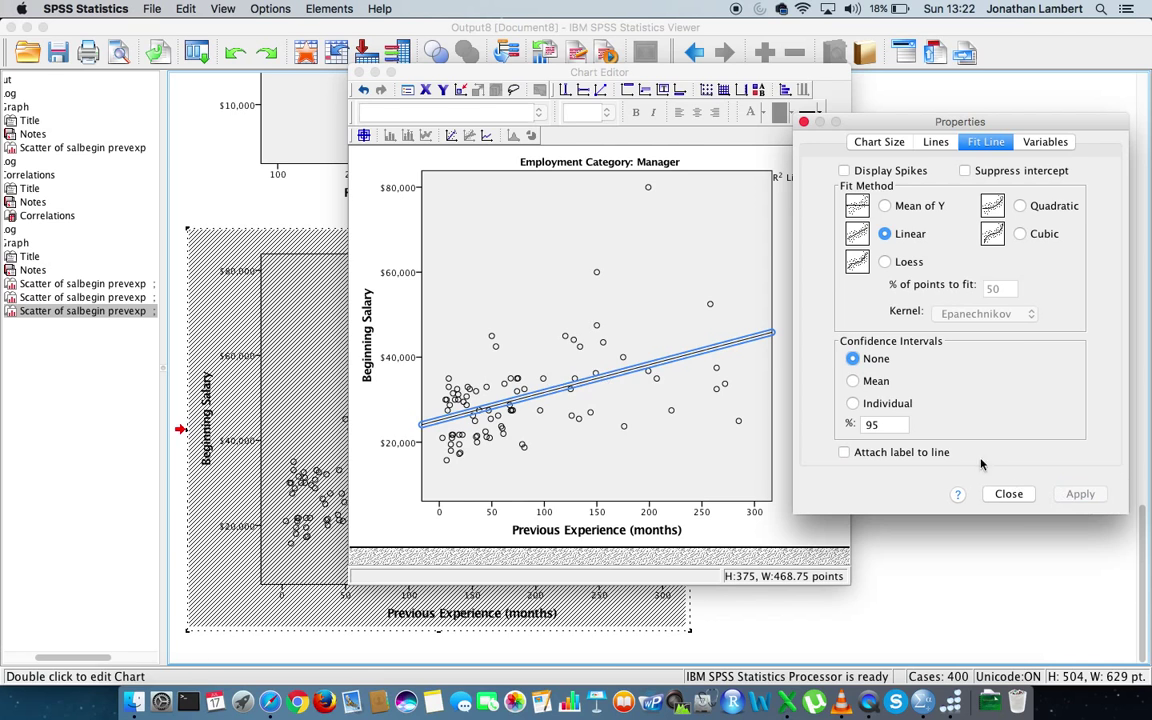
pyautogui.click(804, 121)
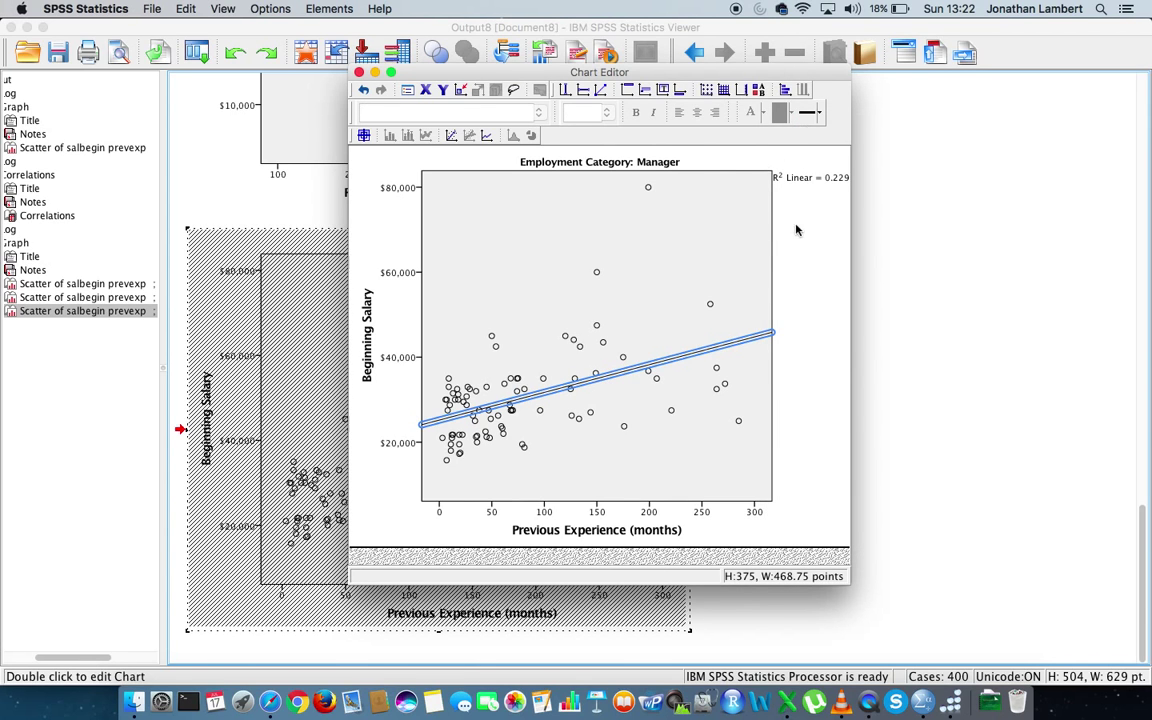
pyautogui.click(360, 74)
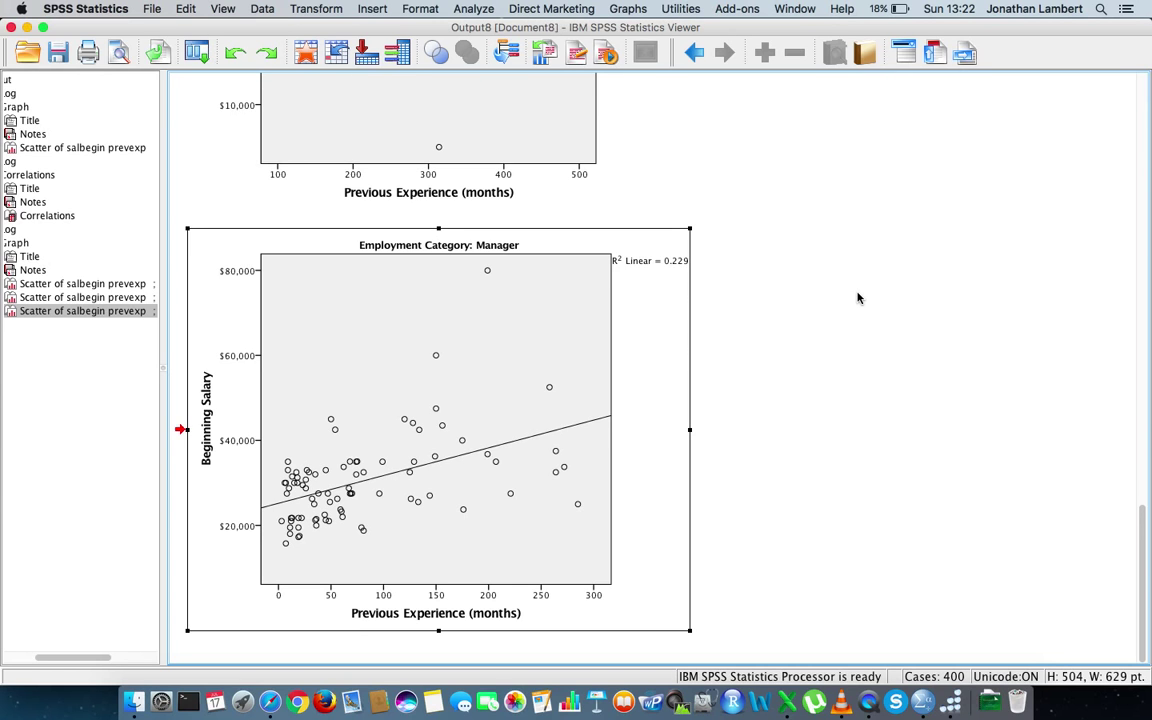
# - Run Bivariate Pearson correlations of Previous Experience with Beginning Salary
pyautogui.click(475, 9)
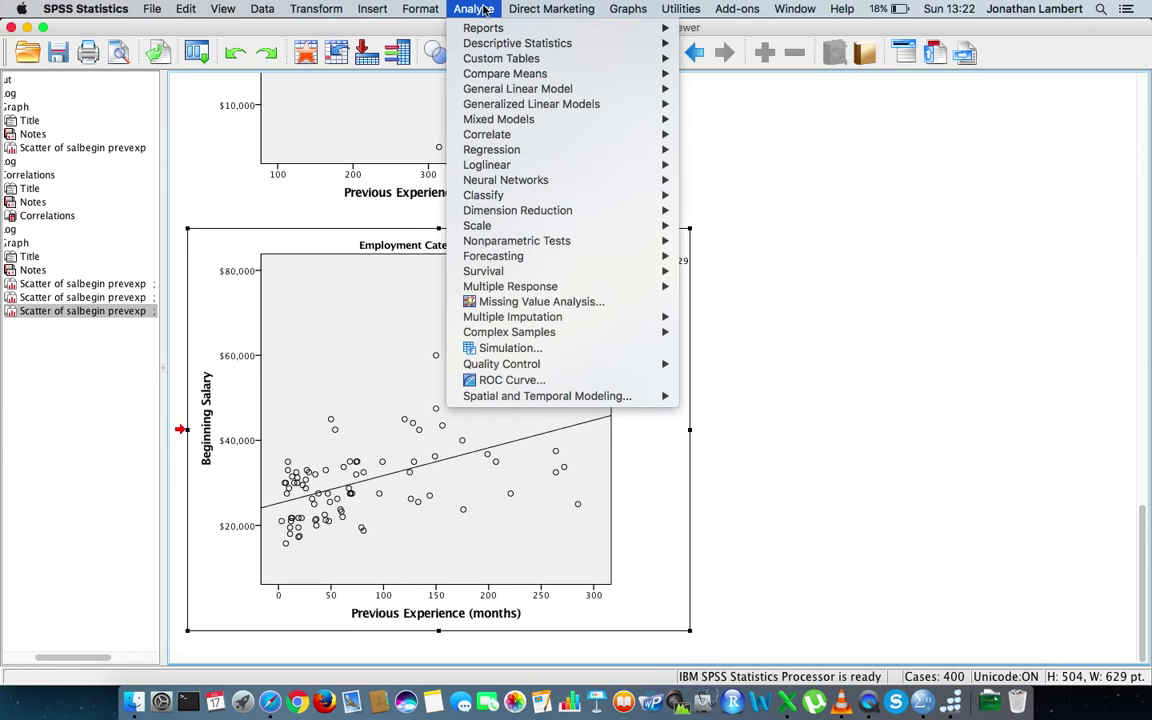
pyautogui.moveTo(558, 136)
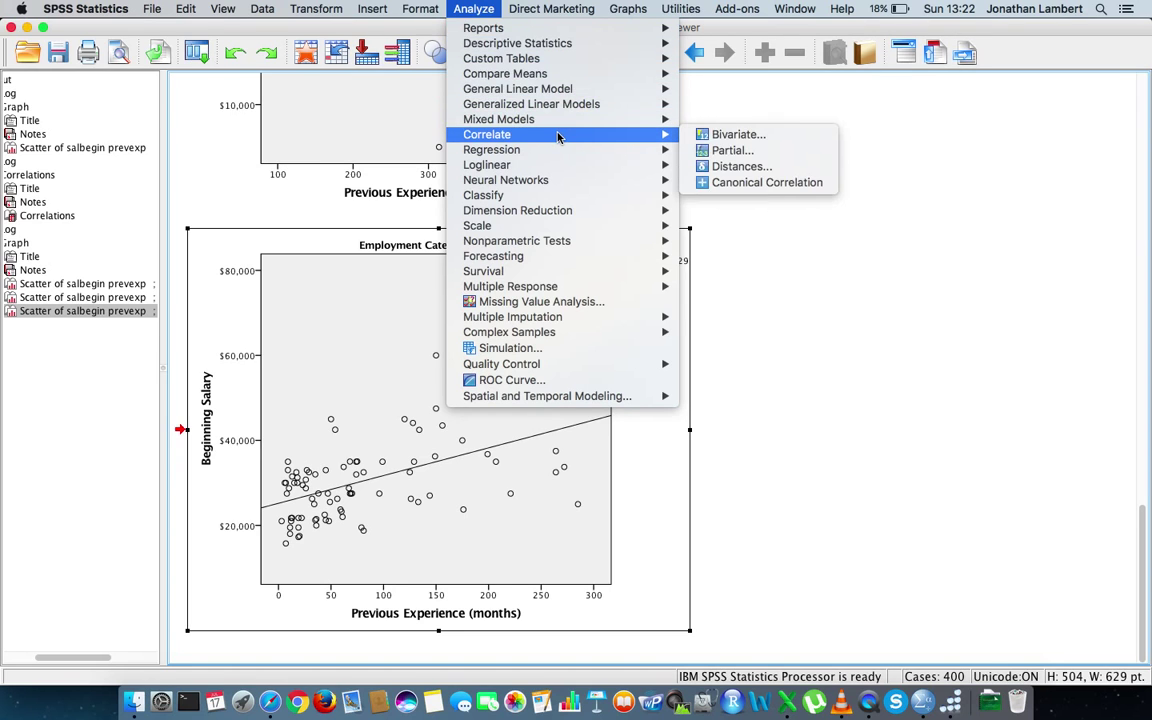
pyautogui.click(726, 137)
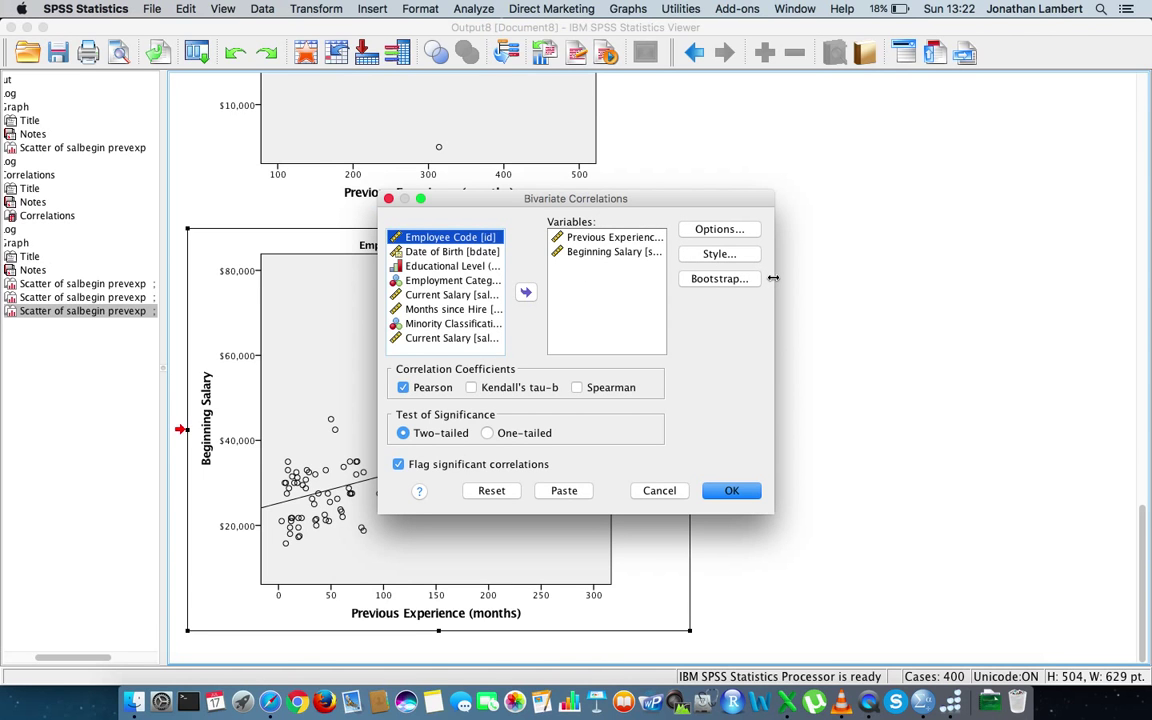
pyautogui.moveTo(772, 278); pyautogui.dragTo(966, 273)
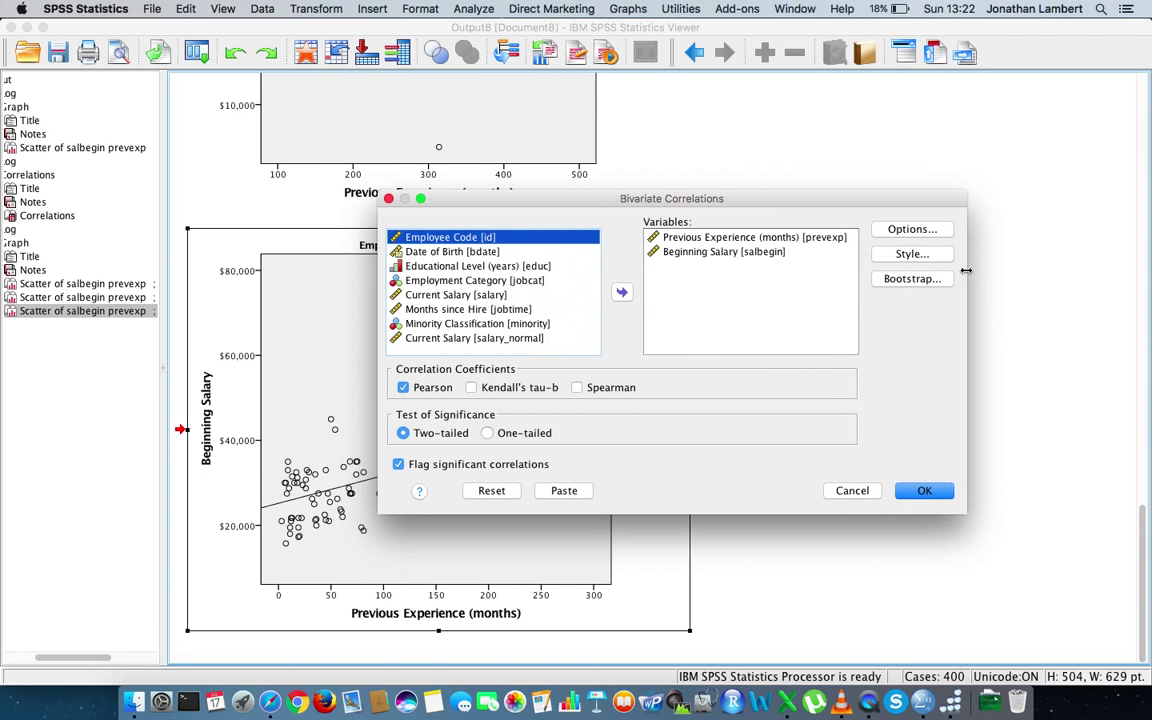
pyautogui.click(706, 256)
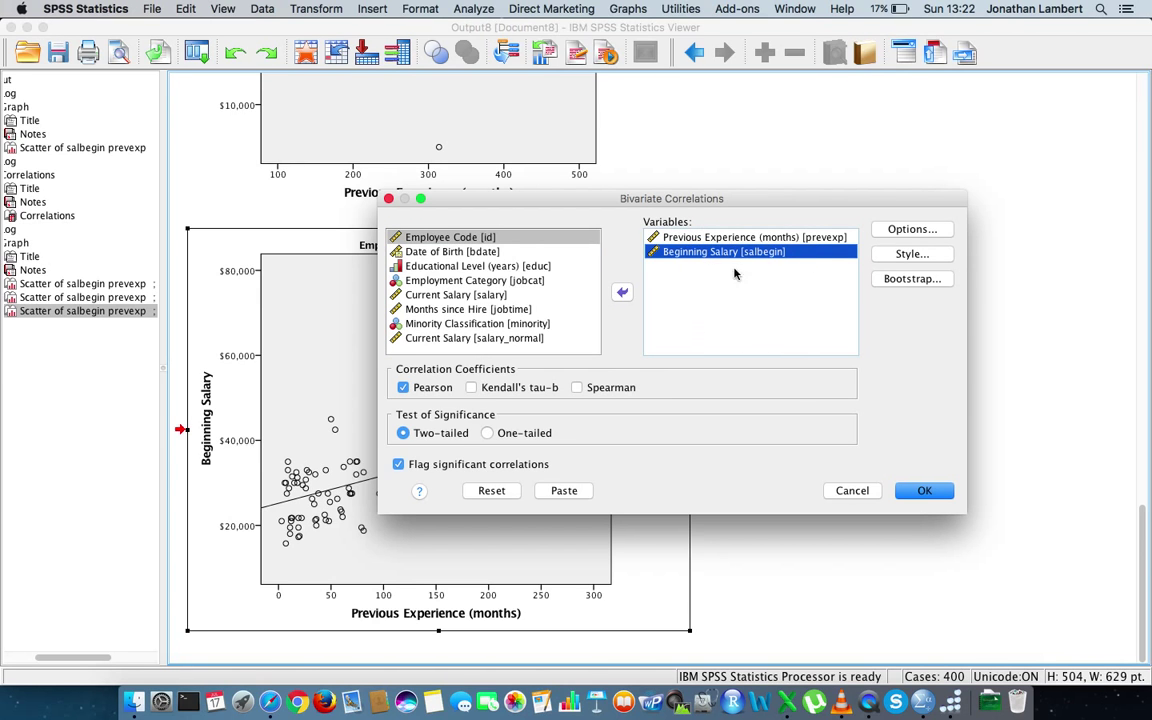
pyautogui.click(927, 500)
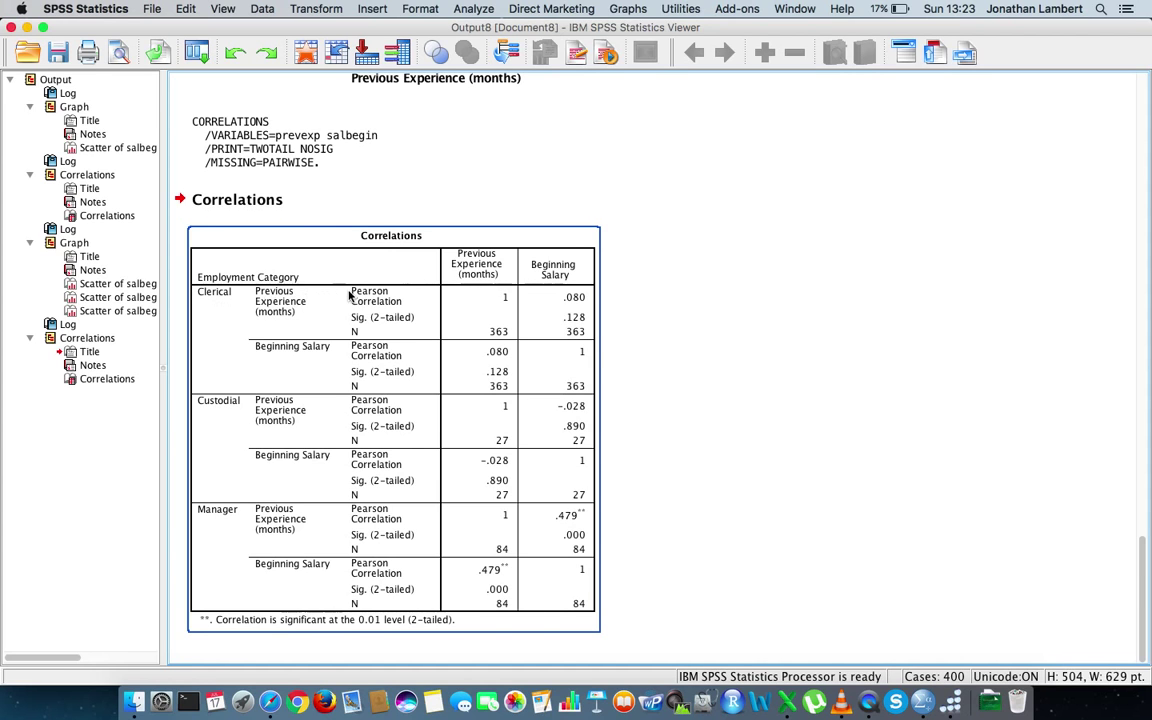
# - Widen the statistic label column of the Correlations pivot table so labels fit one line
pyautogui.click(431, 303)
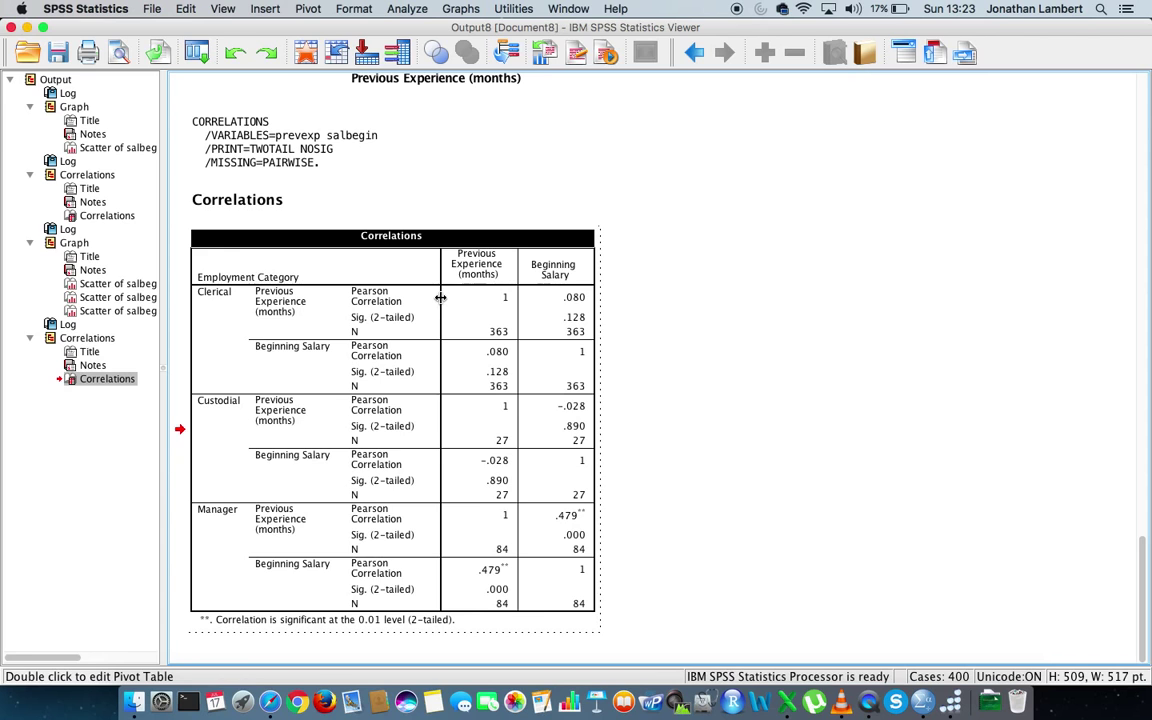
pyautogui.moveTo(441, 297); pyautogui.dragTo(486, 298)
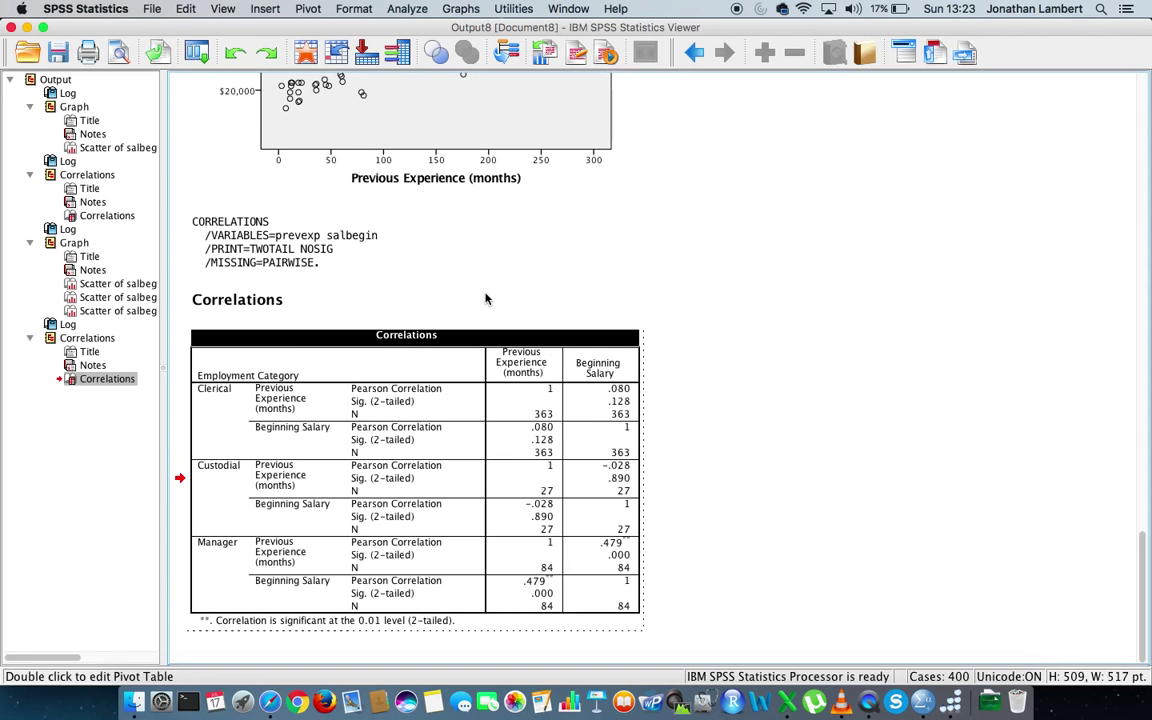
pyautogui.click(810, 279)
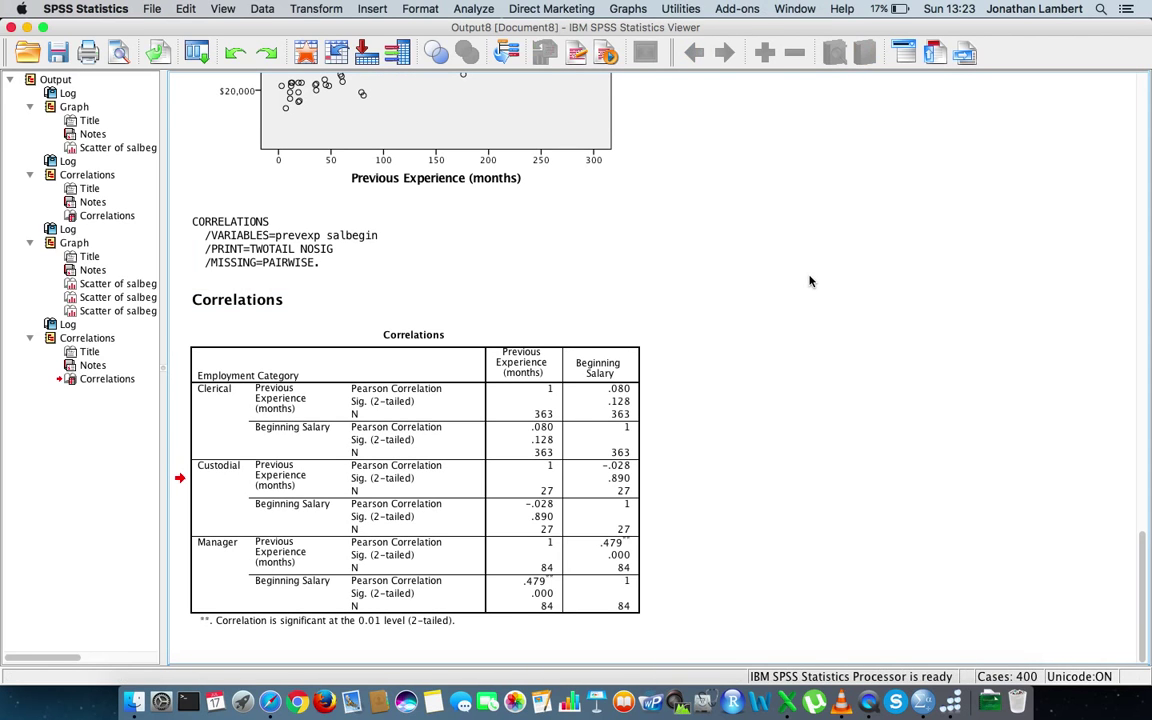
pyautogui.click(222, 399)
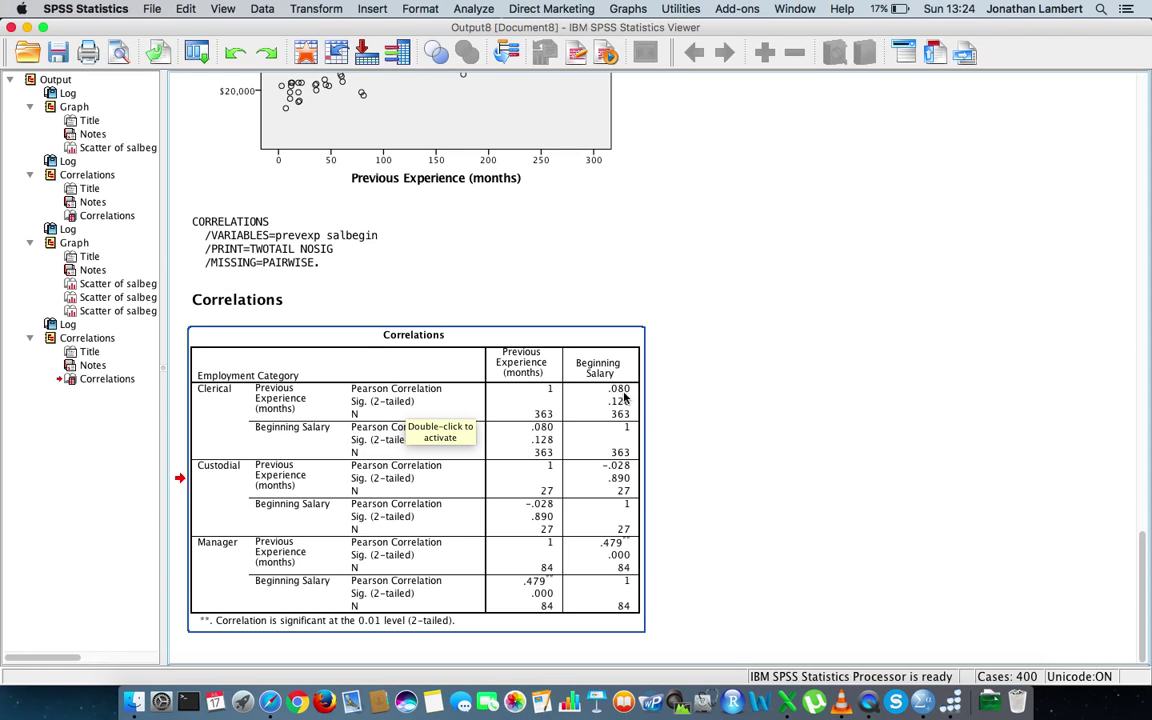
pyautogui.click(749, 400)
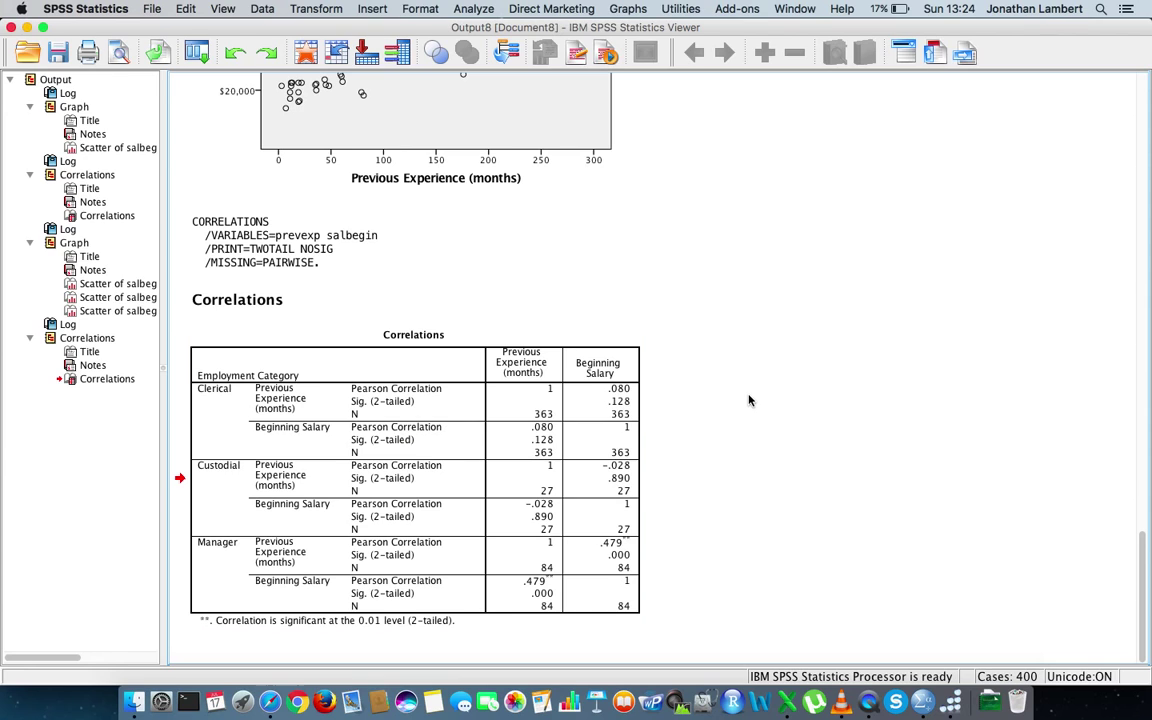
pyautogui.click(509, 429)
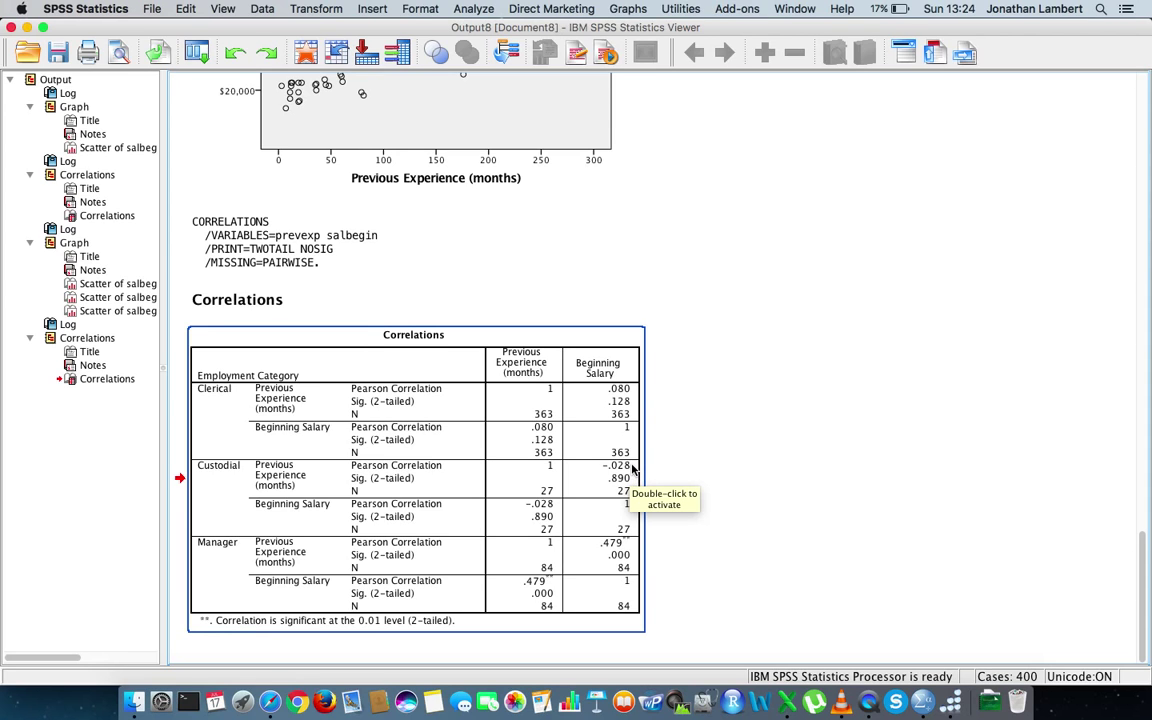
pyautogui.click(745, 476)
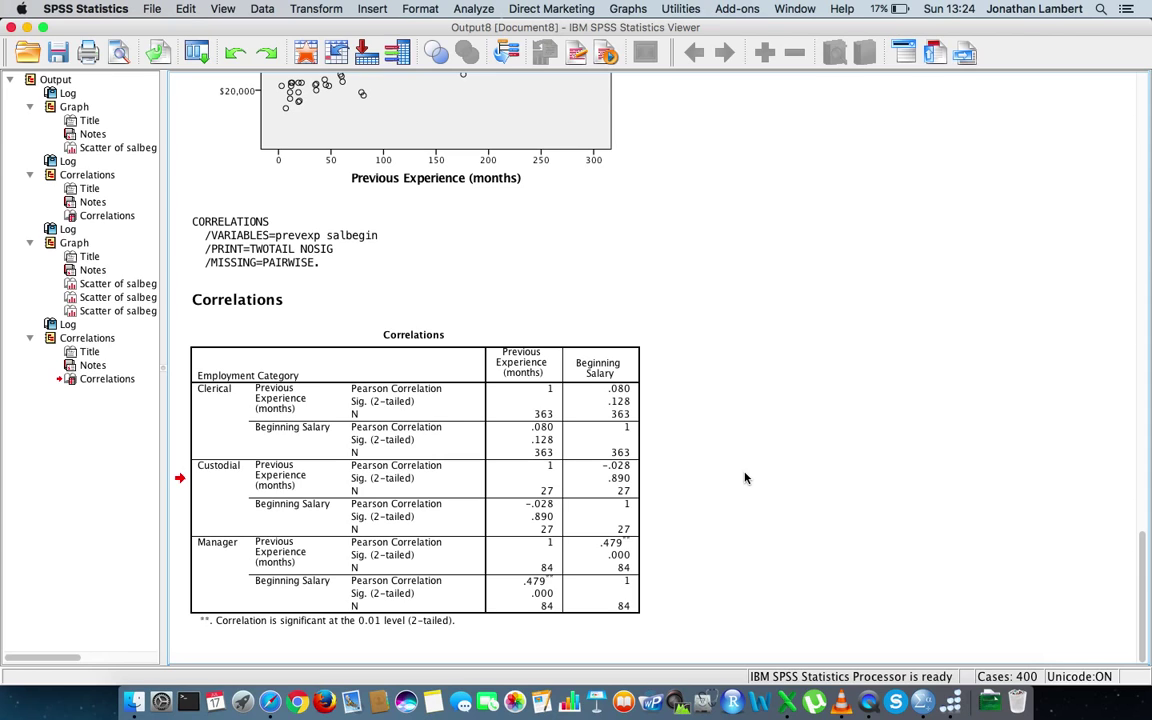
pyautogui.click(430, 478)
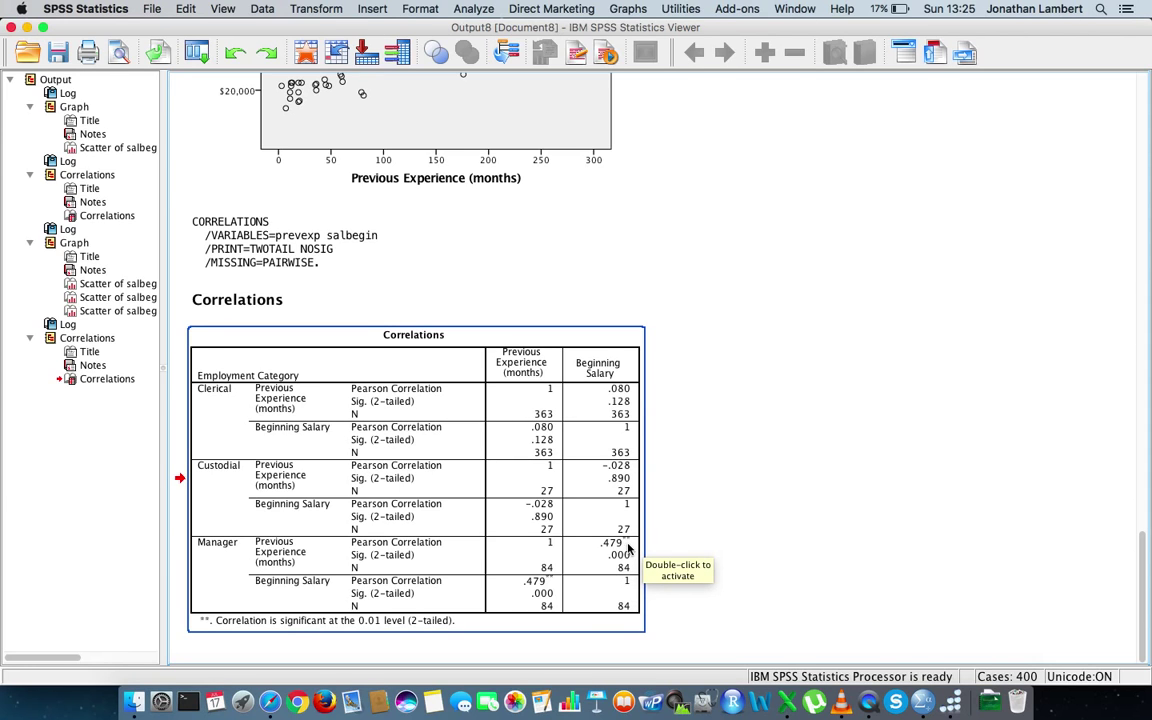
pyautogui.click(700, 522)
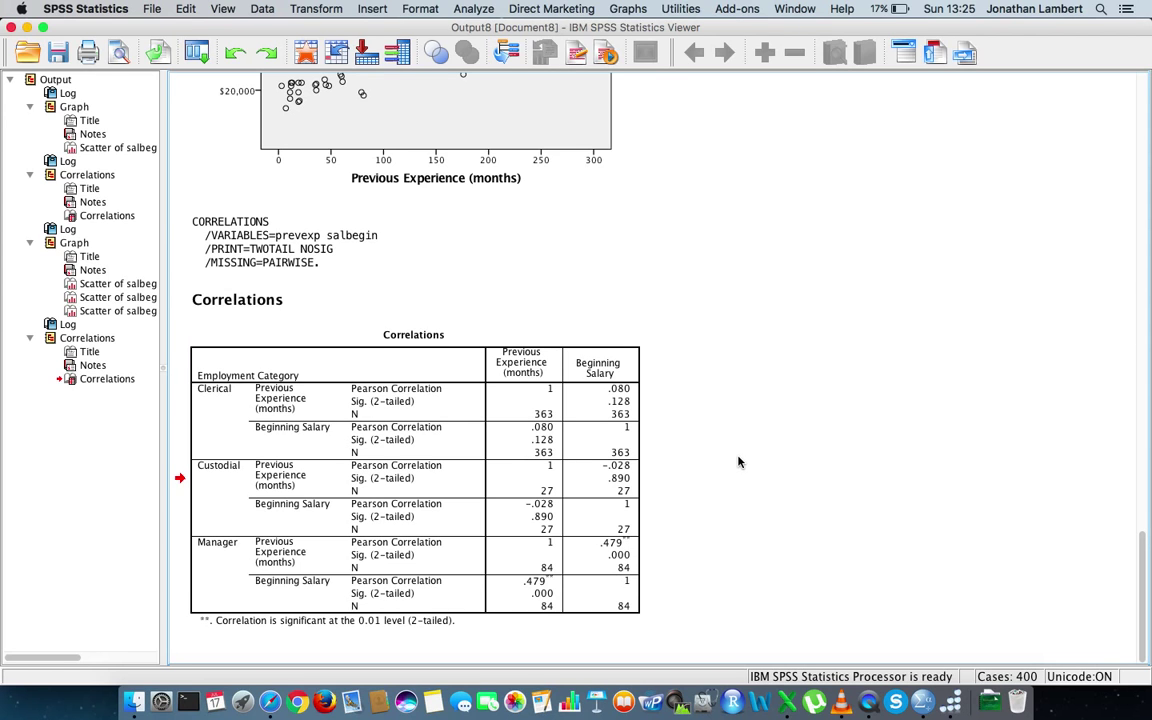
pyautogui.scroll(5, 738, 462)
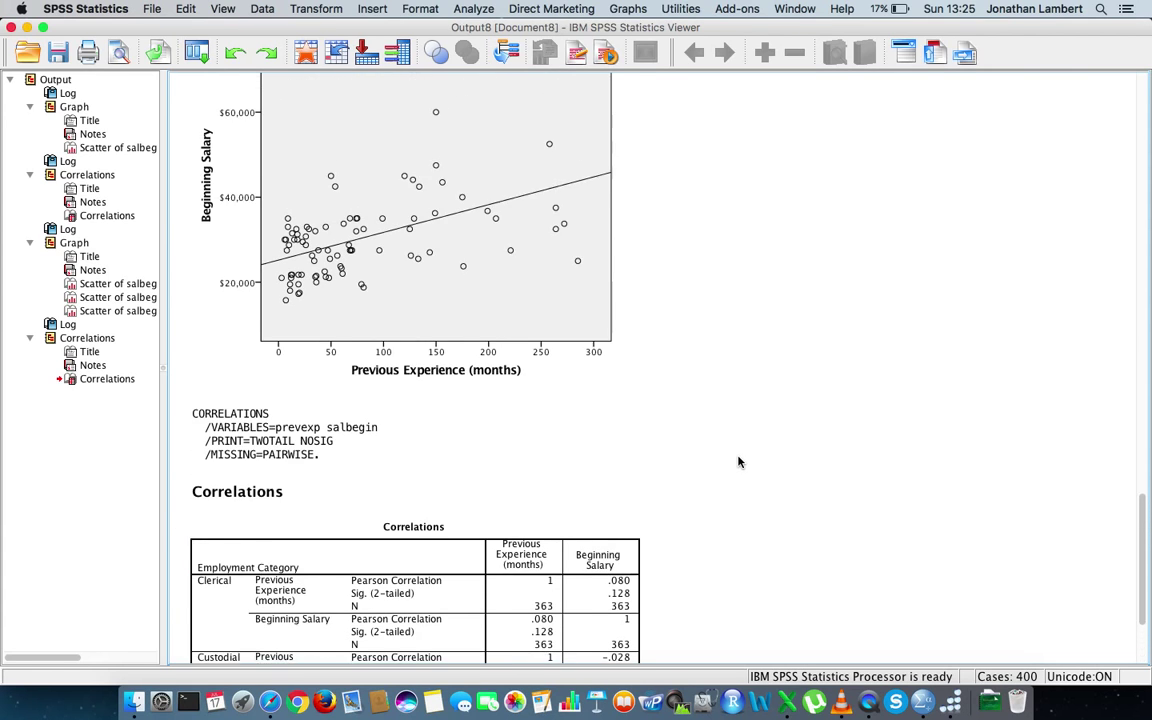
pyautogui.scroll(15, 738, 462)
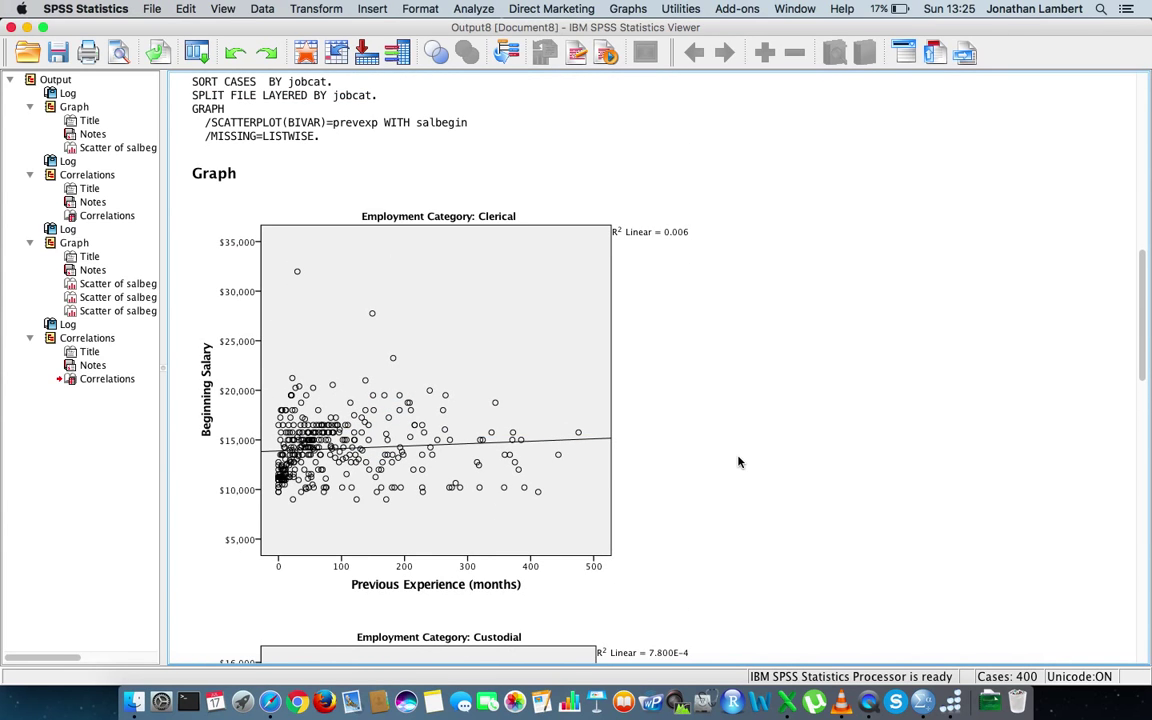
pyautogui.scroll(4, 738, 462)
pyautogui.scroll(10, 738, 462)
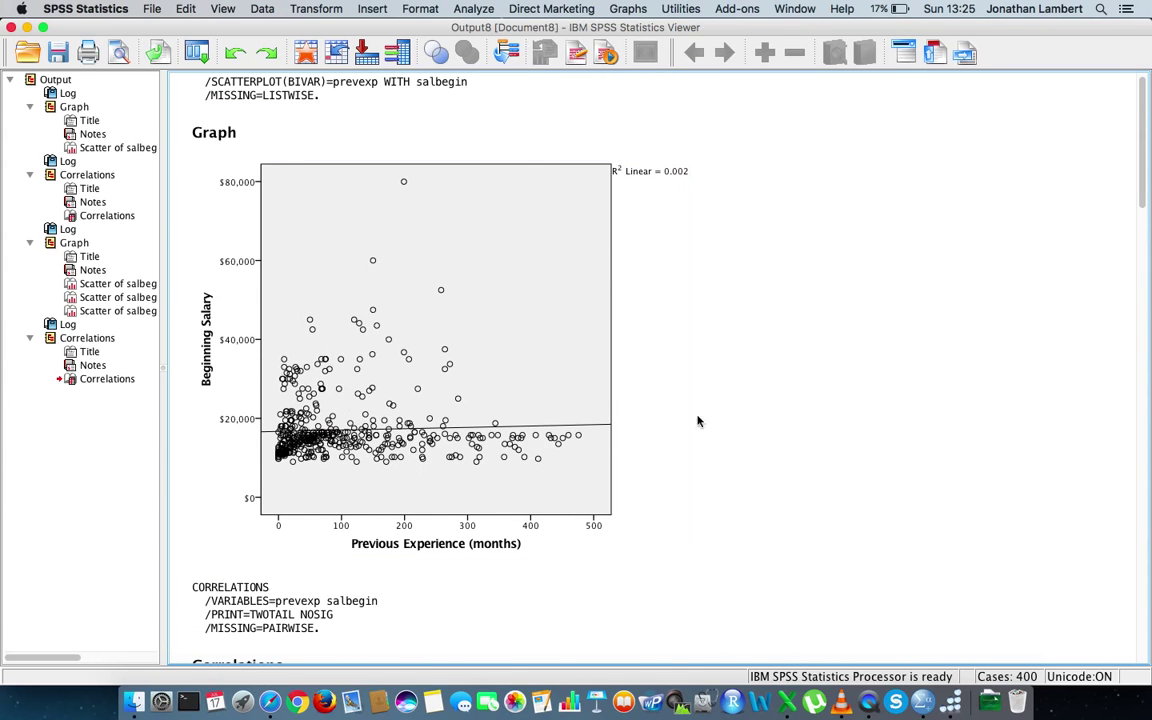
pyautogui.click(535, 476)
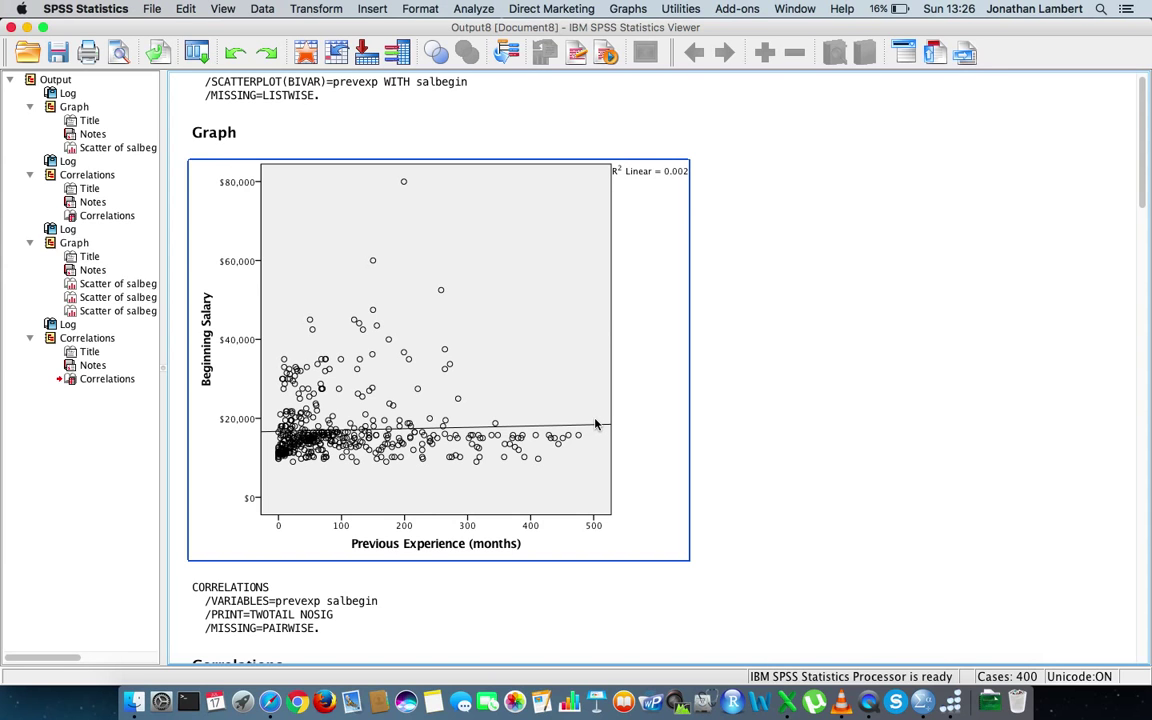
pyautogui.click(735, 402)
pyautogui.scroll(-10, 802, 397)
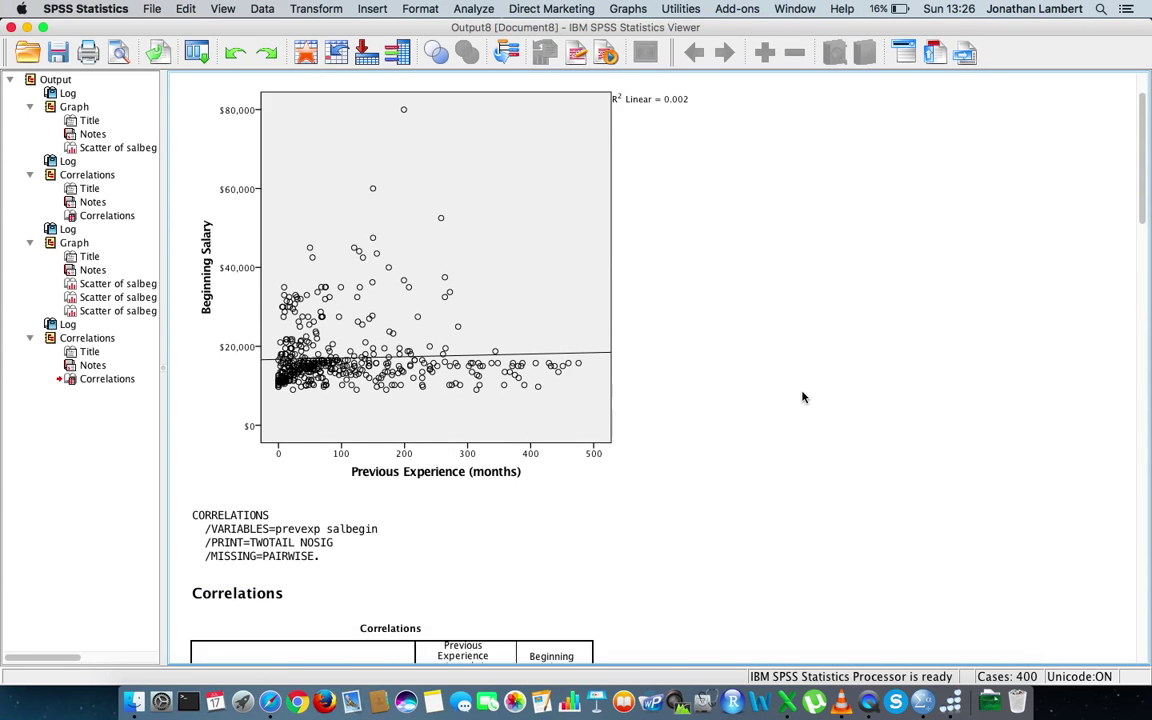
pyautogui.scroll(-12, 802, 397)
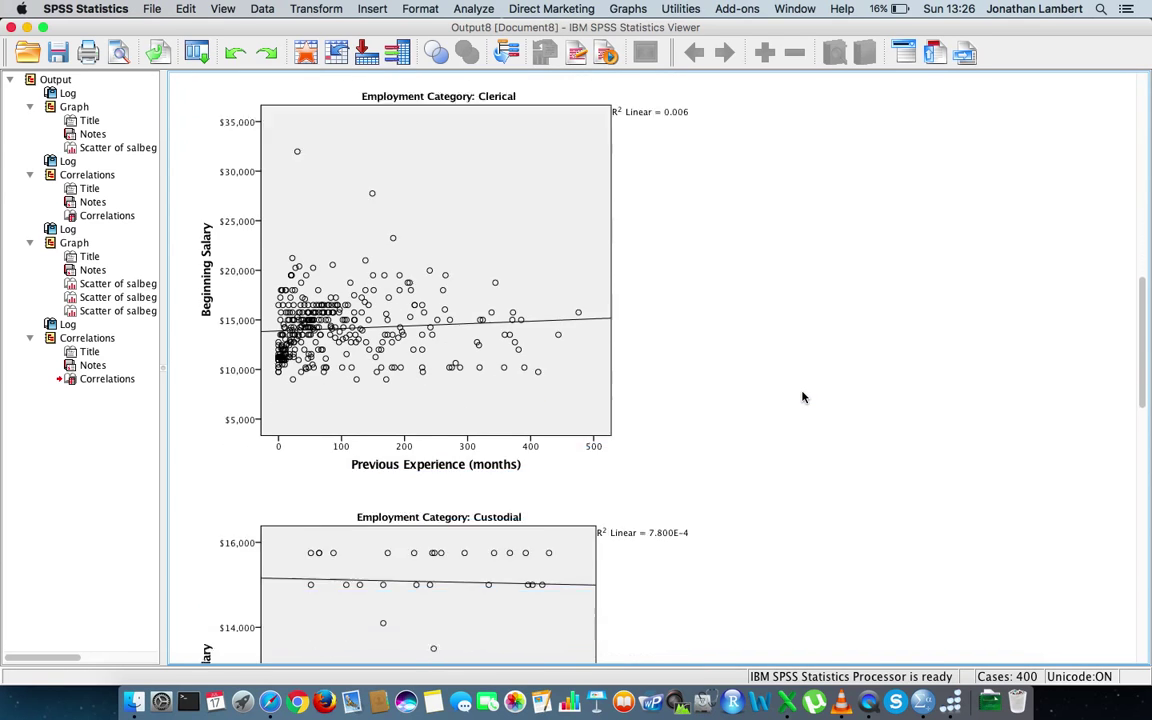